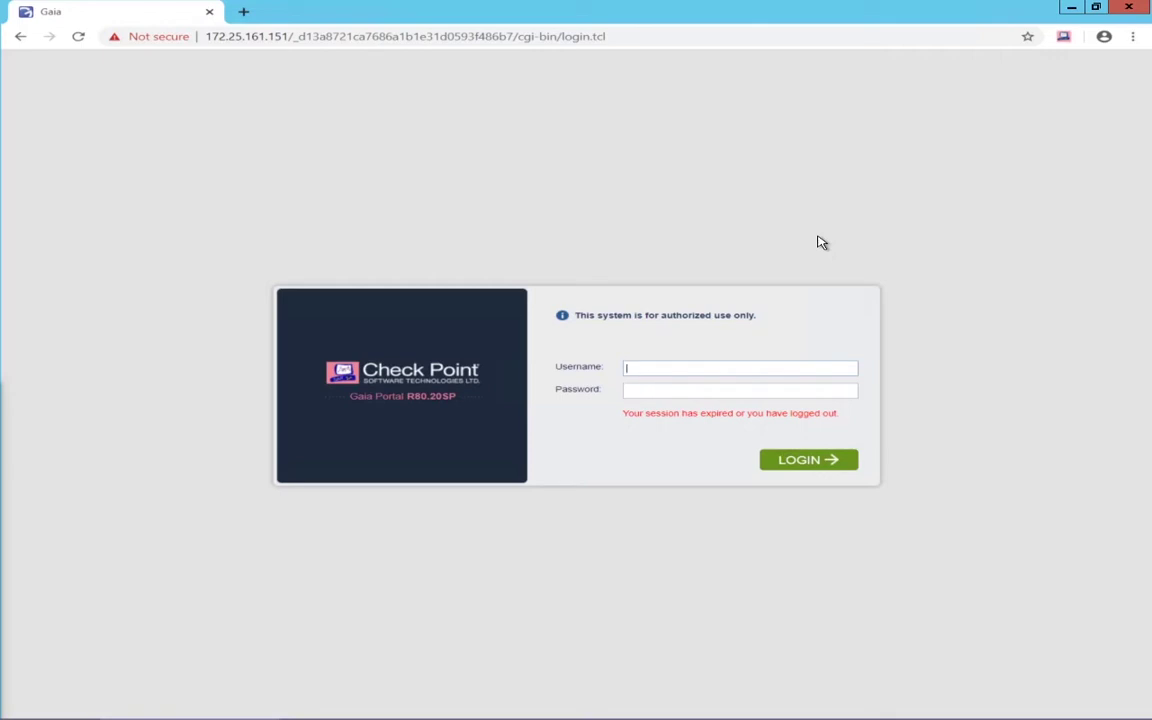
# Log in to the Gaia Portal as admin with the account password.
pyautogui.write('admin')
pyautogui.press('Tab')
pyautogui.write('******')
pyautogui.press('Return')
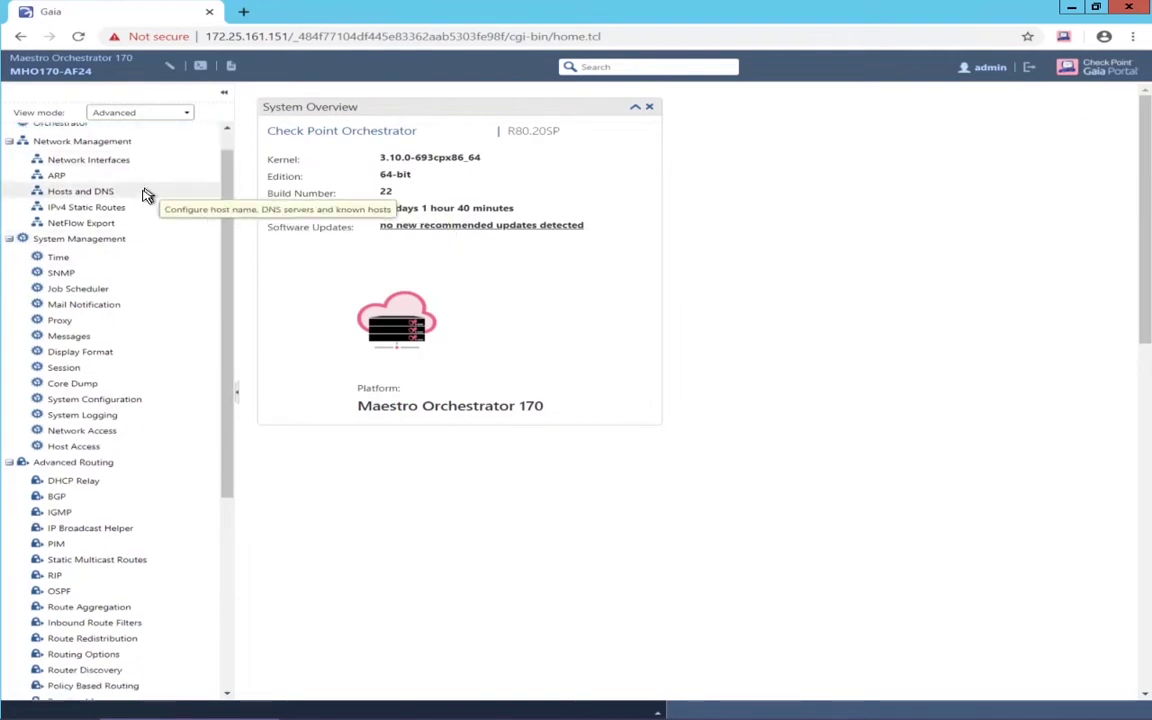
pyautogui.scroll(-7, 130, 210)
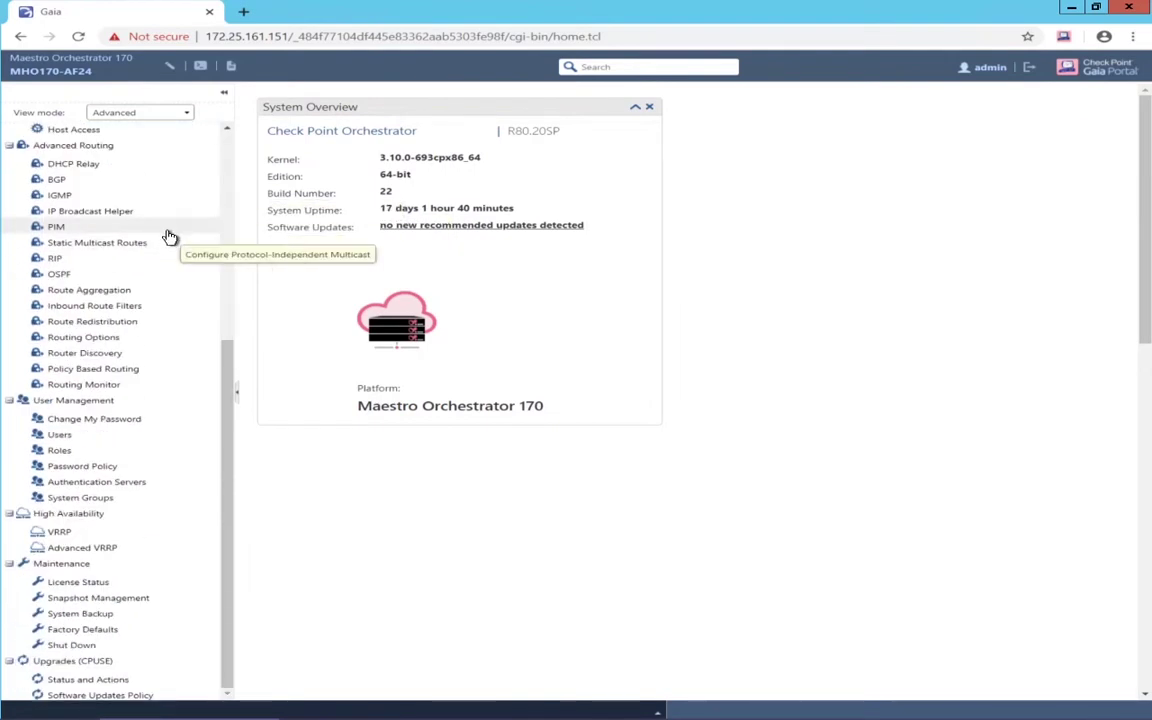
pyautogui.scroll(3, 175, 238)
pyautogui.scroll(6, 185, 240)
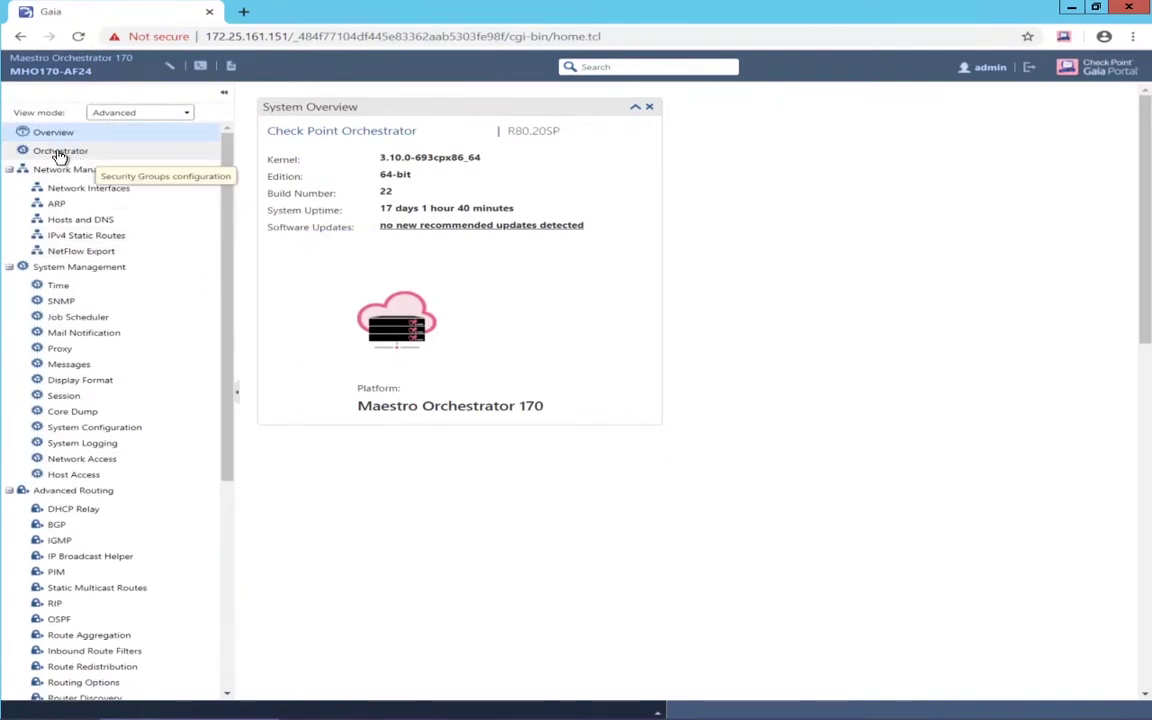
pyautogui.click(60, 153)
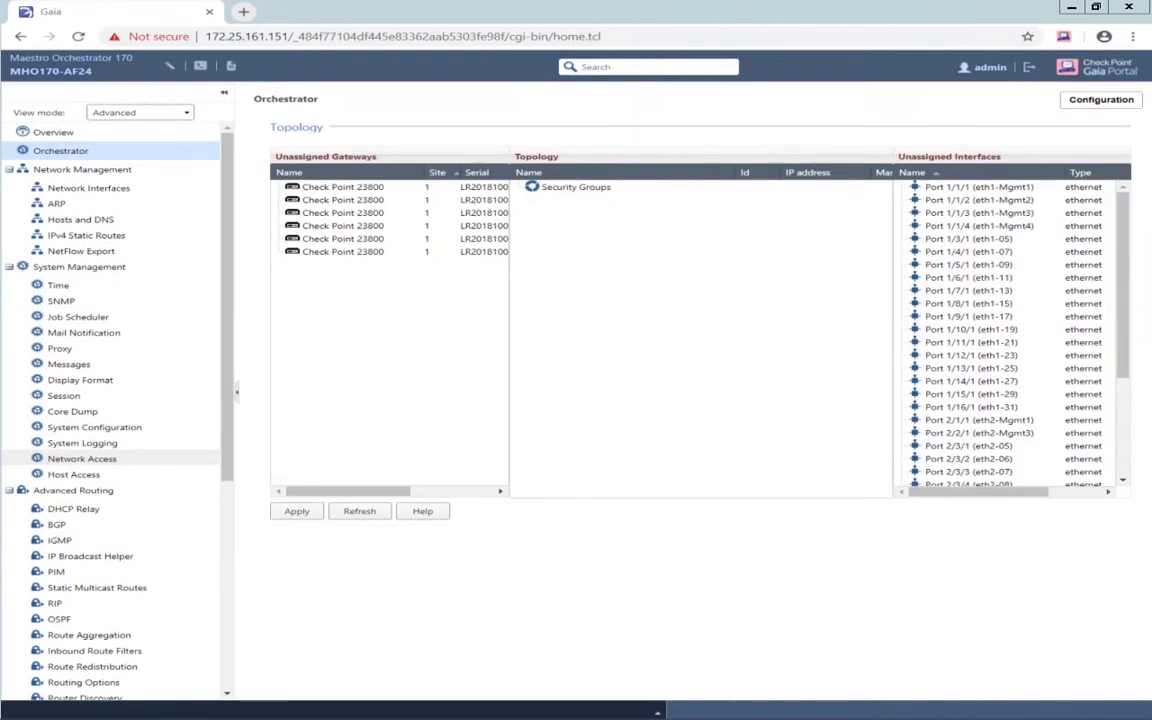
# Open the Orchestrator Topology page listing the six unassigned 23800 gateways.
pyautogui.click(641, 268)
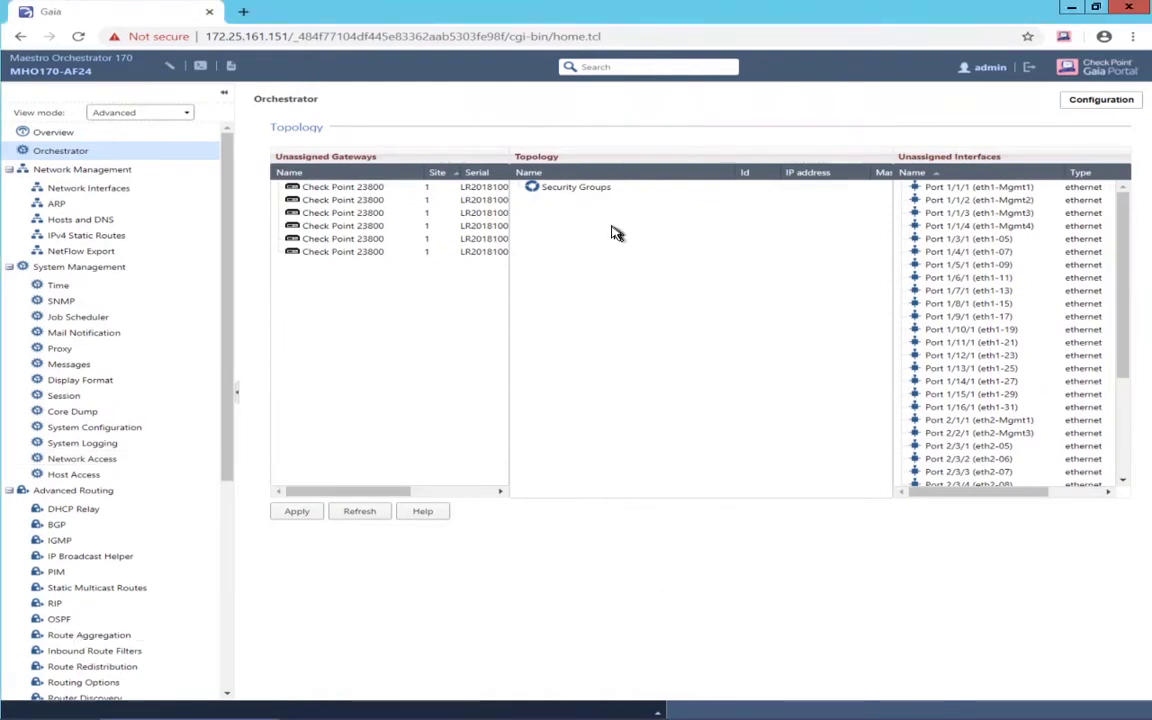
# Create Security Group 1 through New Security Group on the Security Groups node.
pyautogui.rightClick(579, 196)
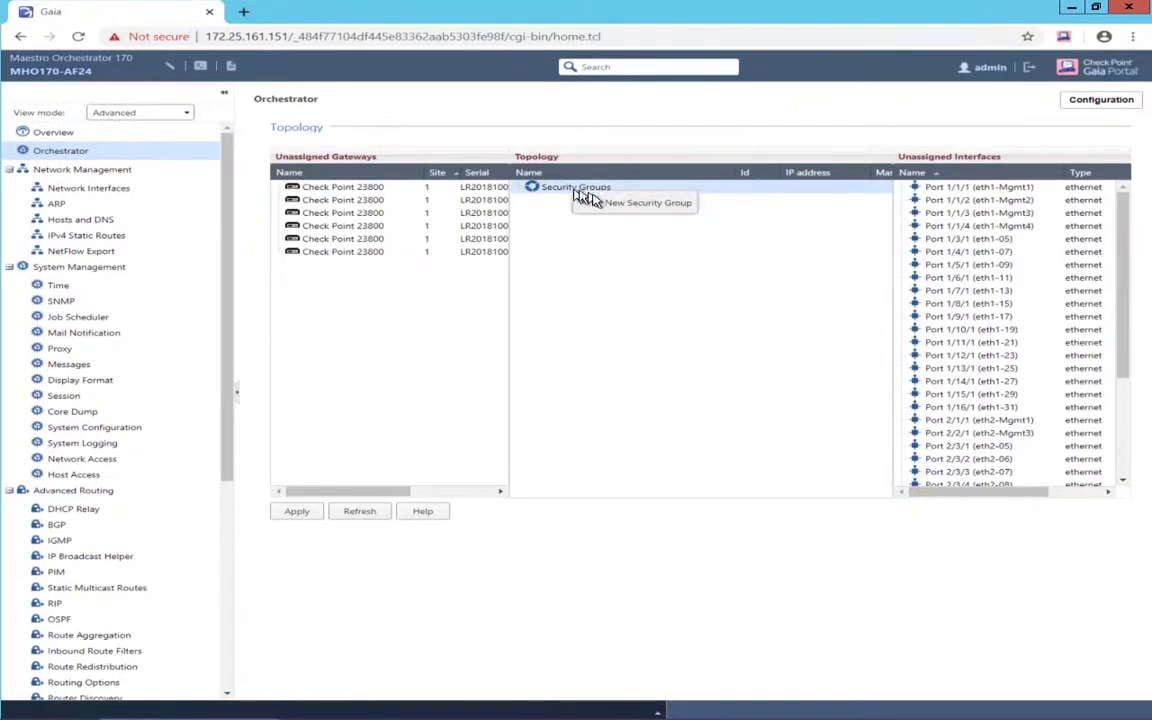
pyautogui.click(630, 204)
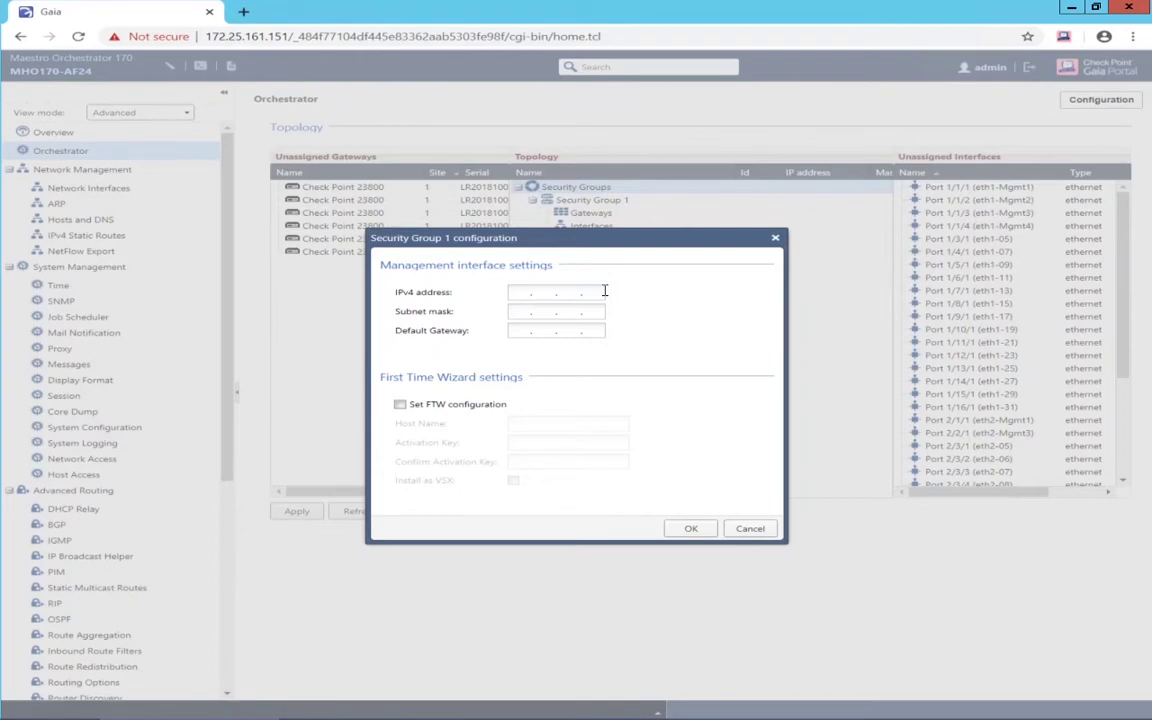
pyautogui.click(512, 290)
# Give management IPv4 172.25.161.155, mask 255.255.255.0, and enable Set FTW configuration.
pyautogui.write('172 . 25 . 161 . 155')
pyautogui.click(519, 311)
pyautogui.write('255 . 255 . 255 . 0')
pyautogui.click(408, 409)
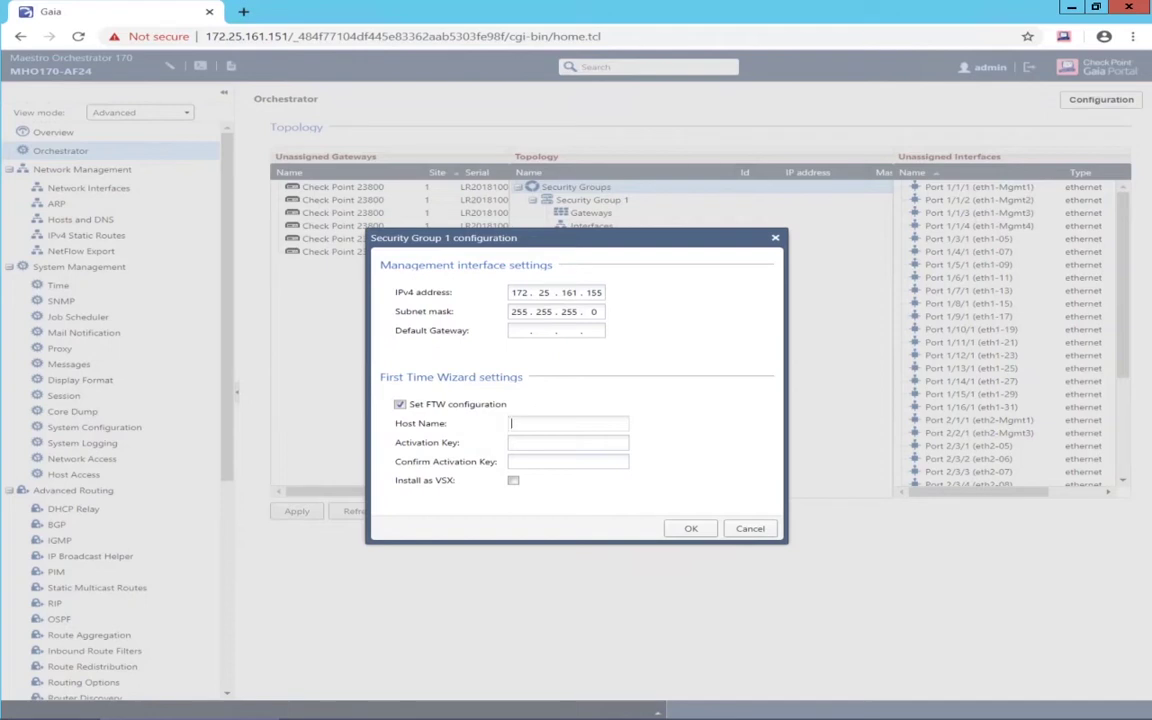
# Enter host name SecGroup, then the activation key and its confirmation.
pyautogui.write('ecGroup')
pyautogui.click(512, 442)
pyautogui.write('******')
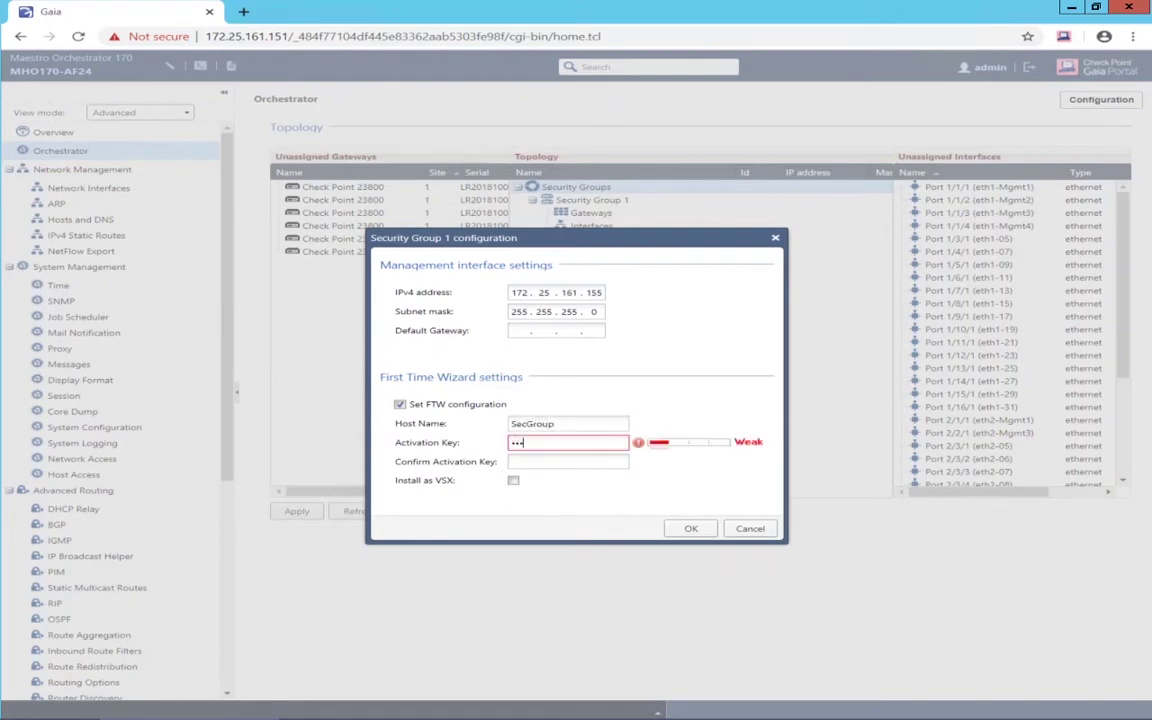
pyautogui.click(512, 461)
pyautogui.write('******')
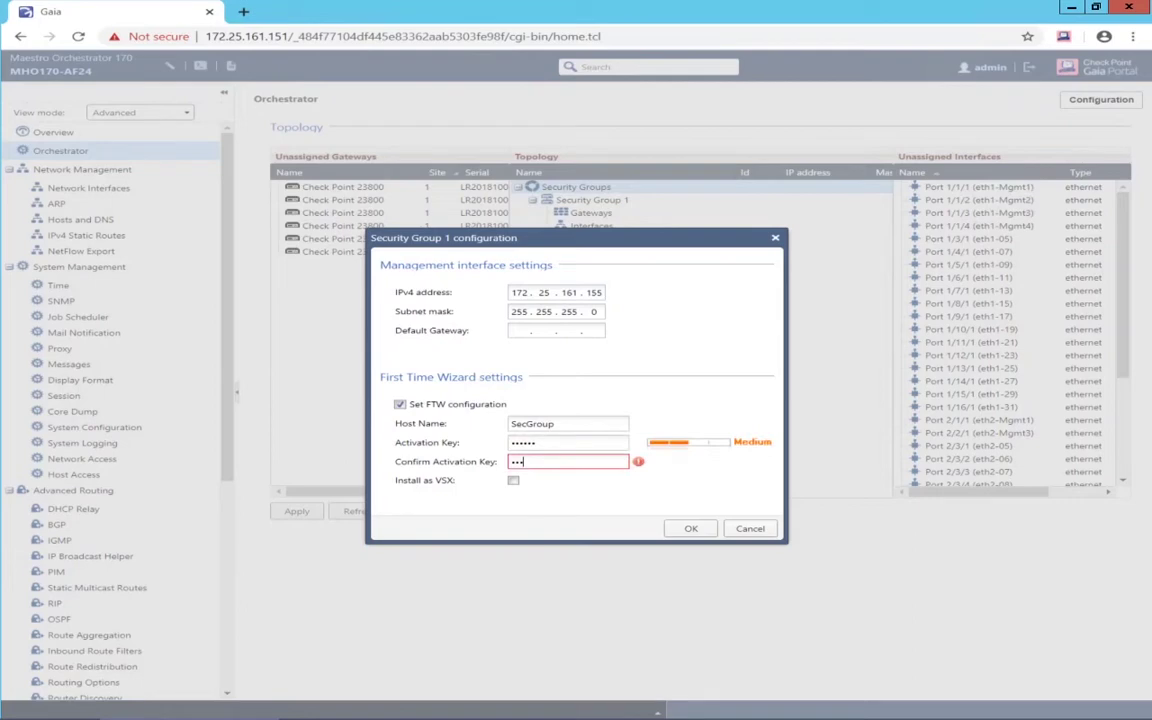
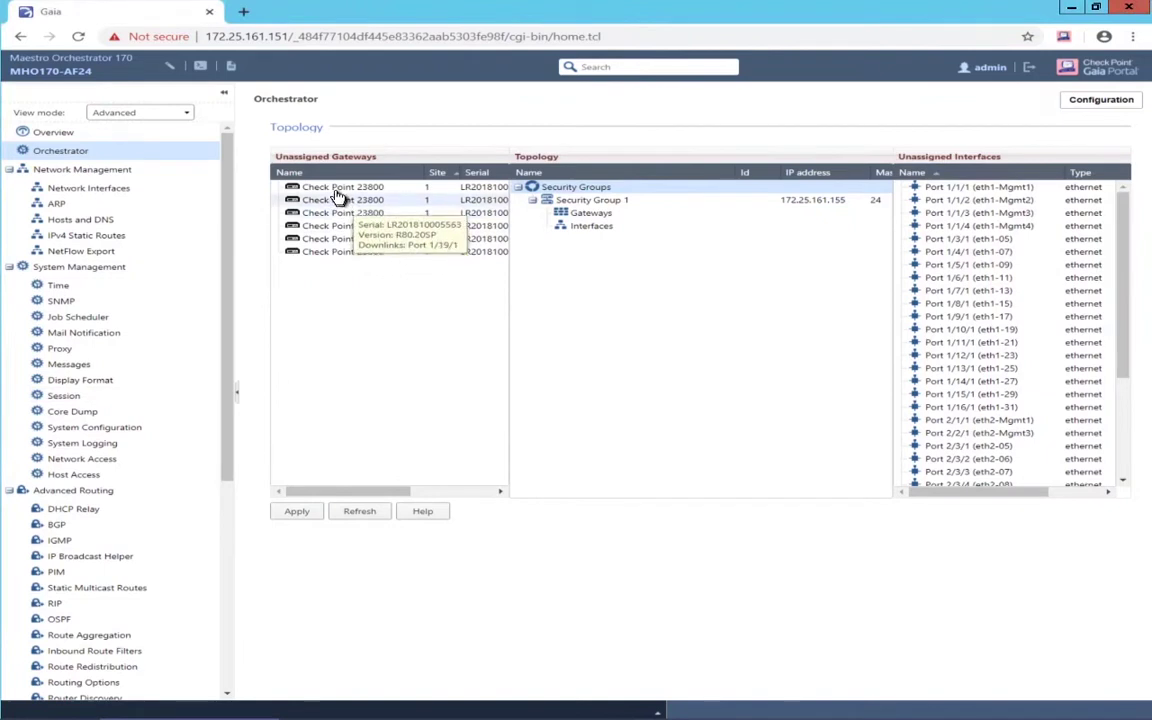
# Move two Check Point 23800 gateways from Unassigned Gateways into Security Group 1 under Site 1.
pyautogui.moveTo(333, 190); pyautogui.dragTo(660, 316)
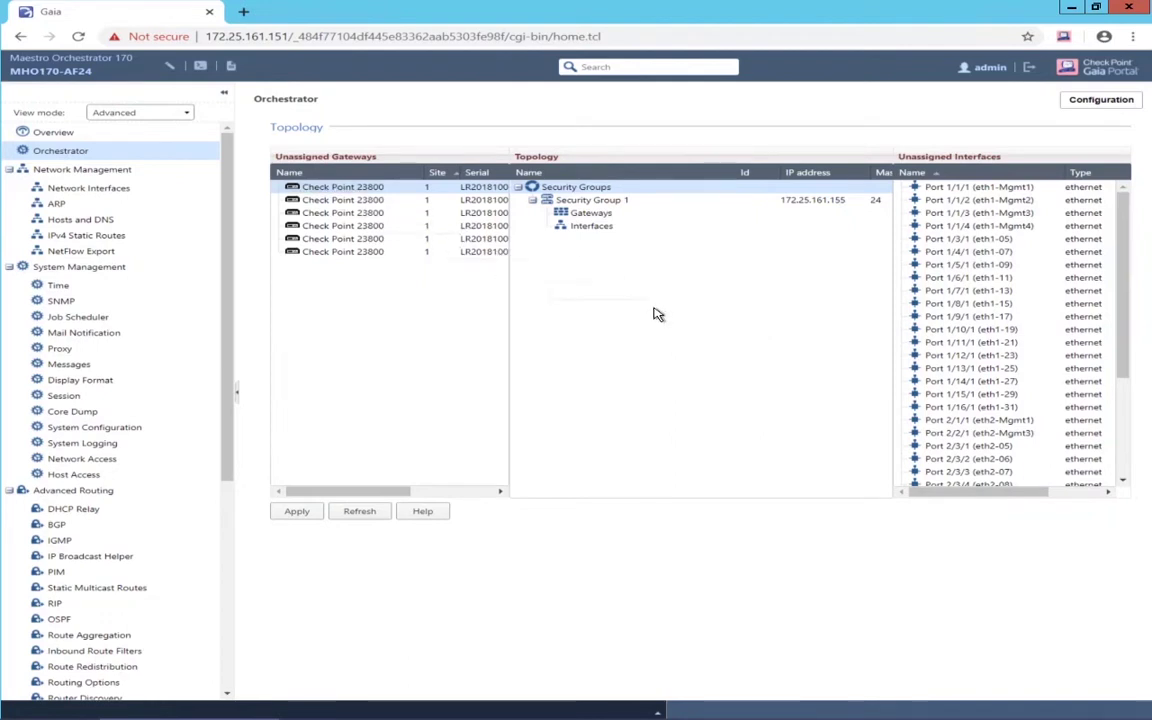
pyautogui.moveTo(343, 190); pyautogui.dragTo(591, 231)
pyautogui.moveTo(337, 196); pyautogui.dragTo(585, 221)
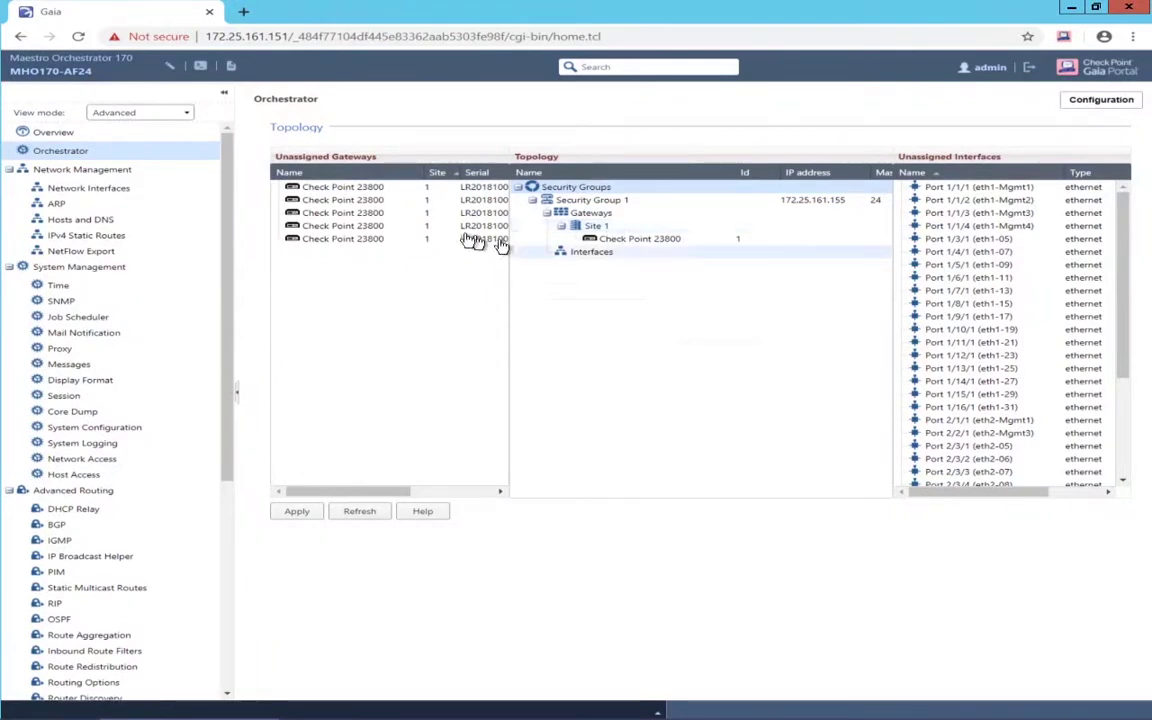
pyautogui.moveTo(343, 189); pyautogui.dragTo(590, 250)
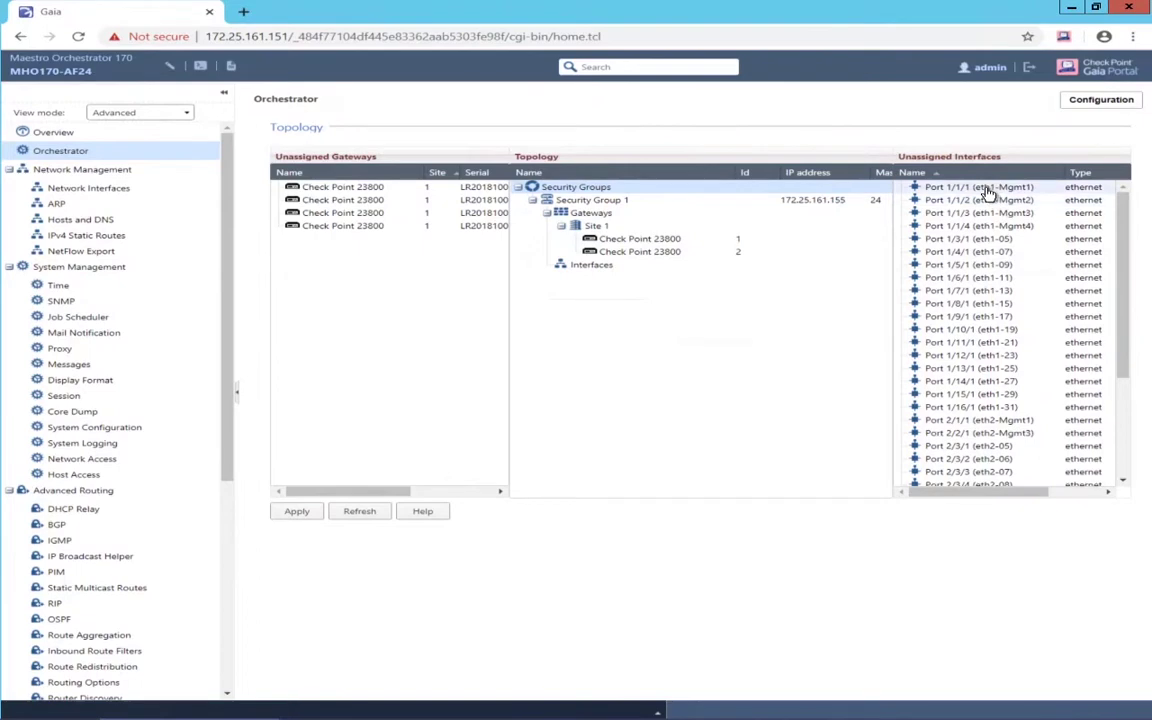
pyautogui.click(296, 511)
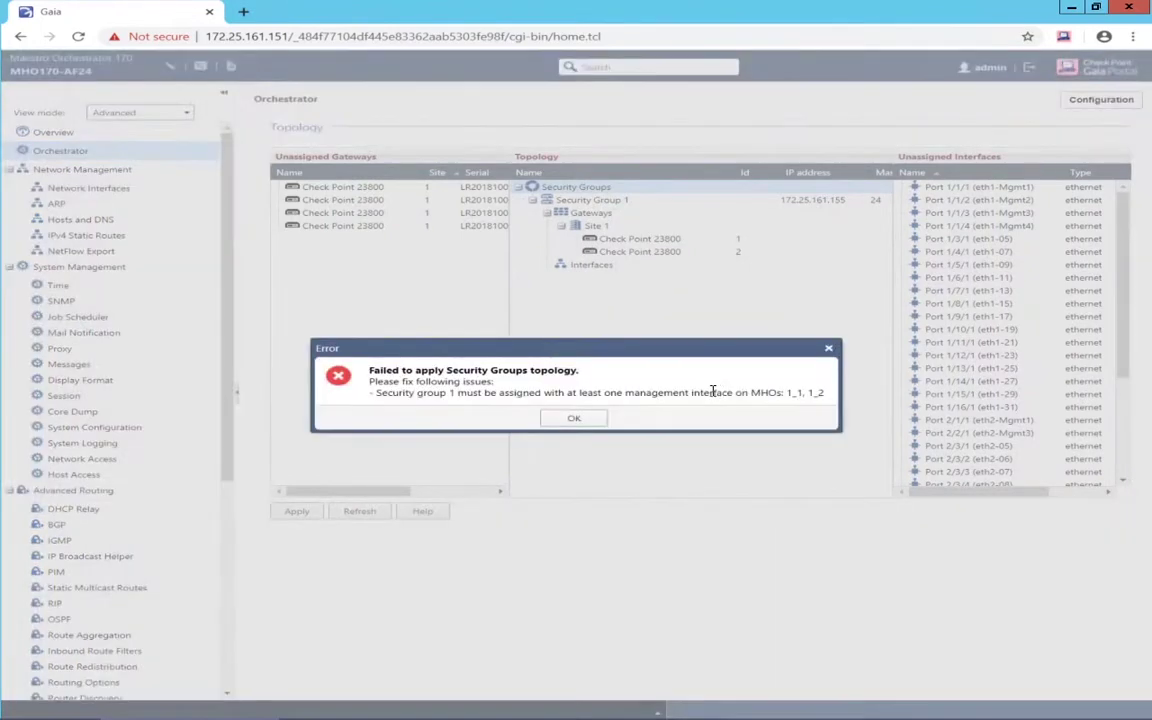
pyautogui.click(585, 419)
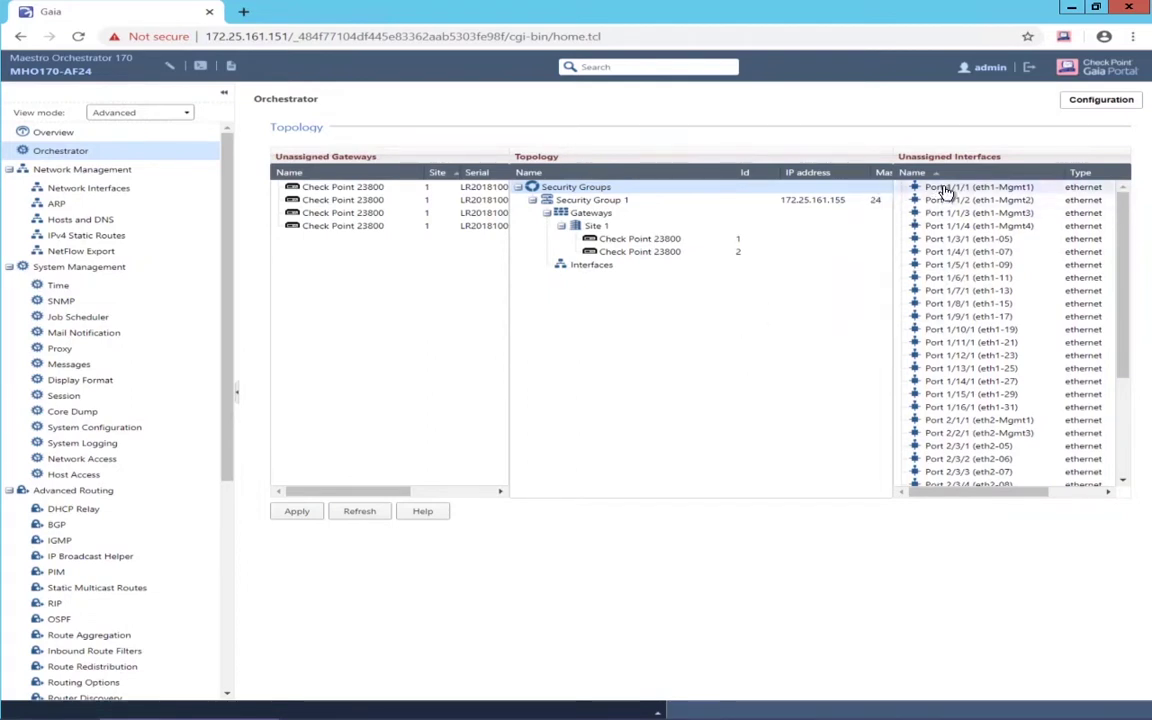
# Assign ports 1/1/1 (eth1-Mgmt1), 1/3/1 and 1/4/1 to Security Group 1's Interfaces.
pyautogui.moveTo(943, 189); pyautogui.dragTo(596, 275)
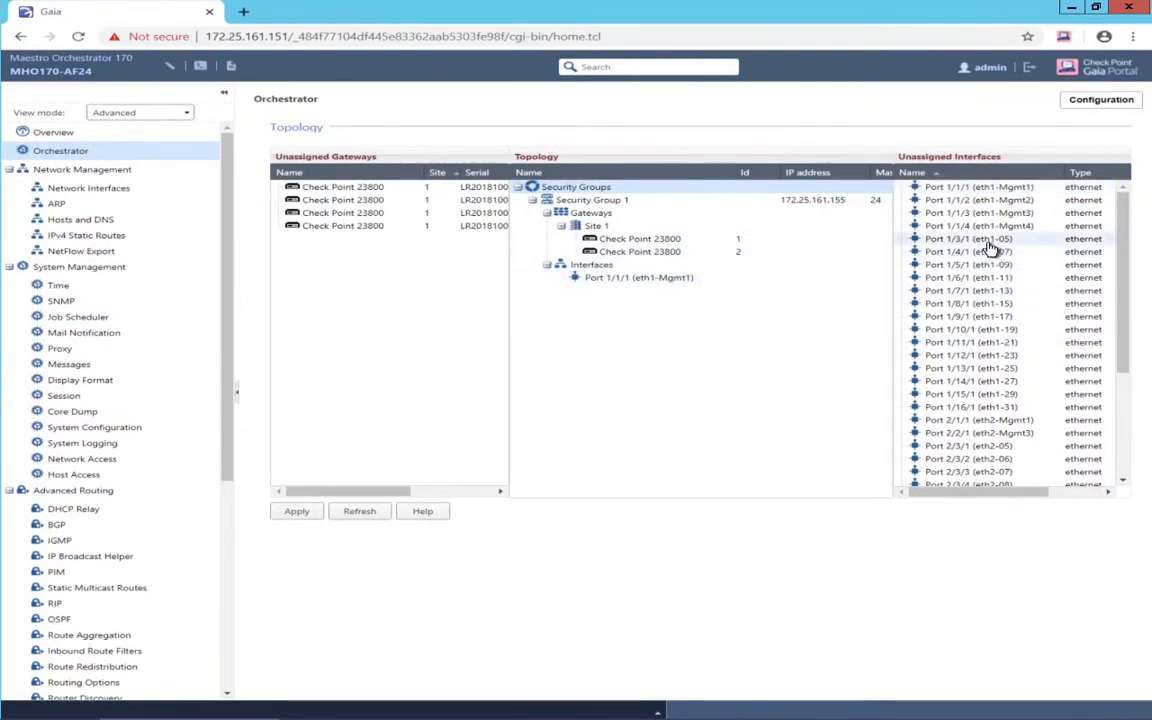
pyautogui.moveTo(979, 241); pyautogui.dragTo(598, 288)
pyautogui.moveTo(980, 241); pyautogui.dragTo(600, 300)
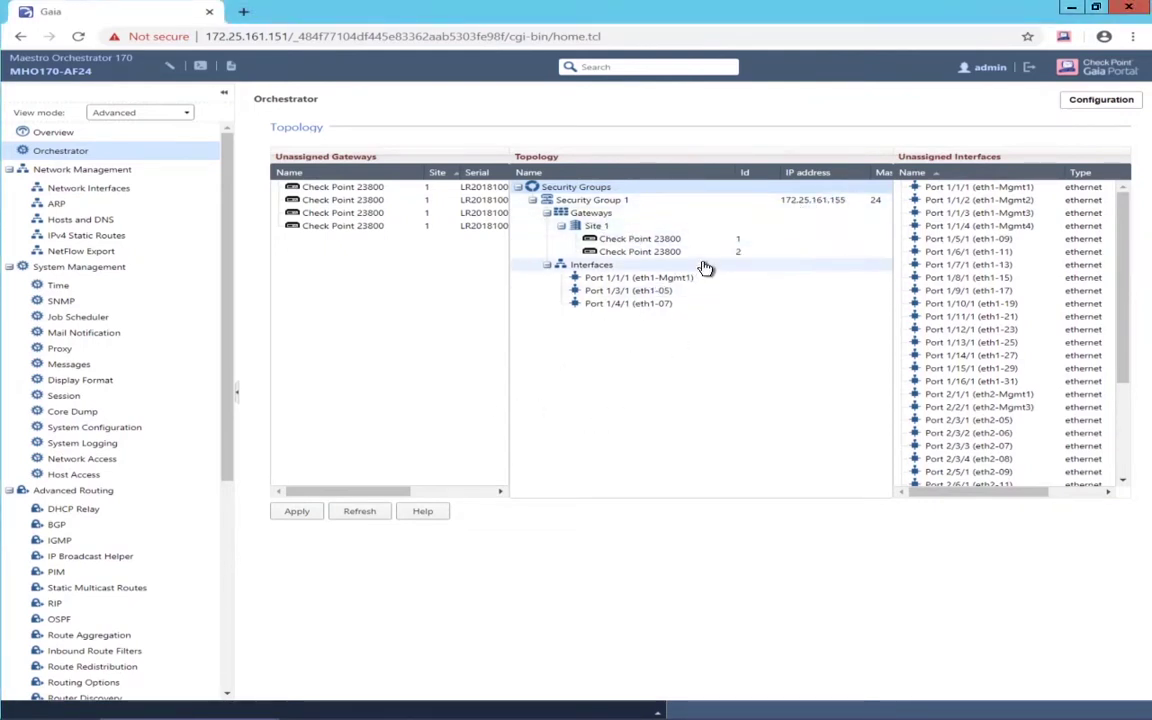
pyautogui.moveTo(665, 254)
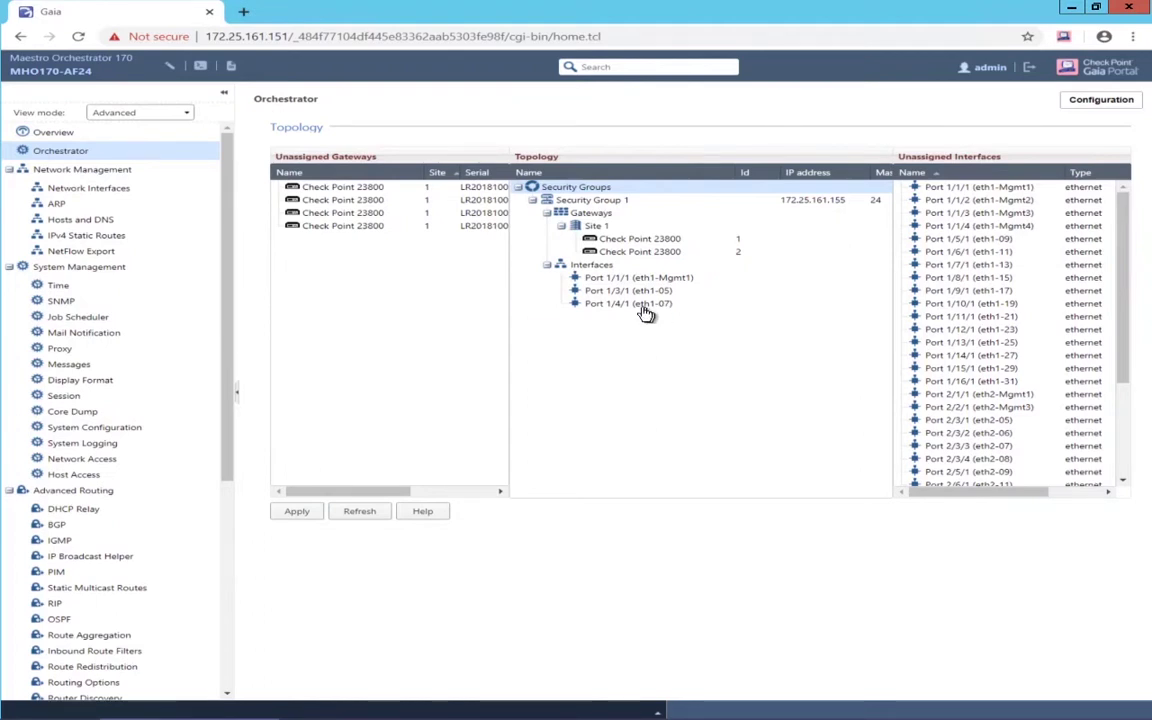
# Apply the Security Group 1 topology and dismiss the summary of added gateways and interfaces.
pyautogui.click(294, 511)
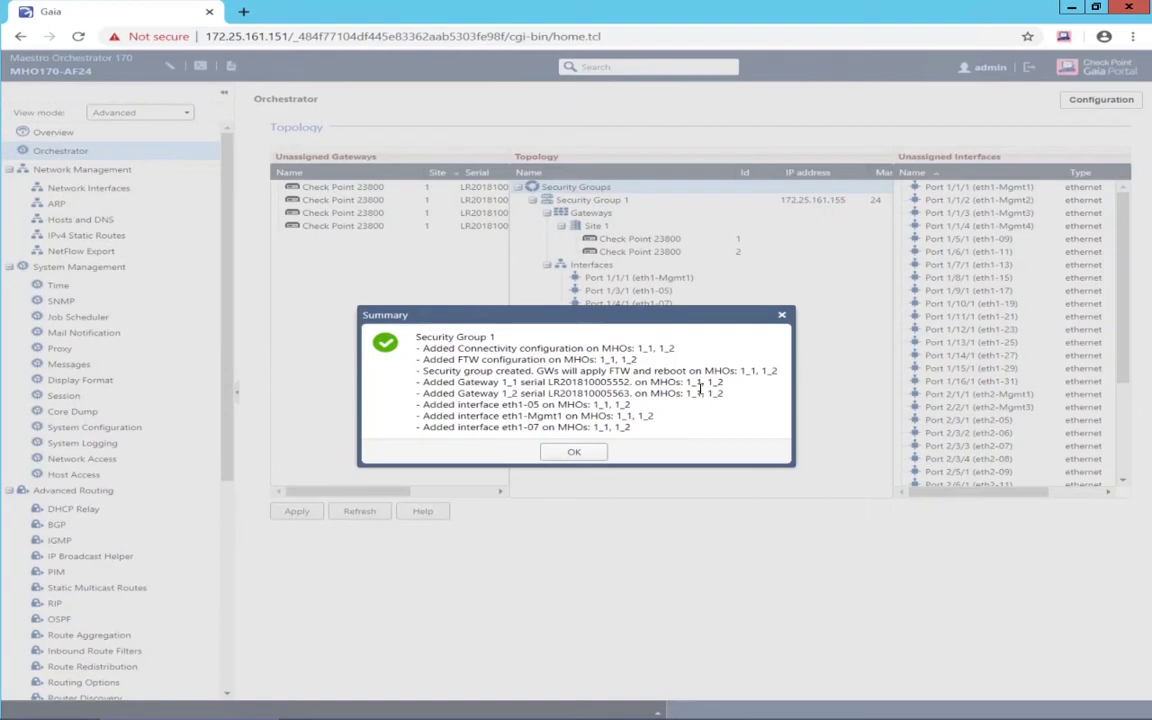
pyautogui.click(567, 453)
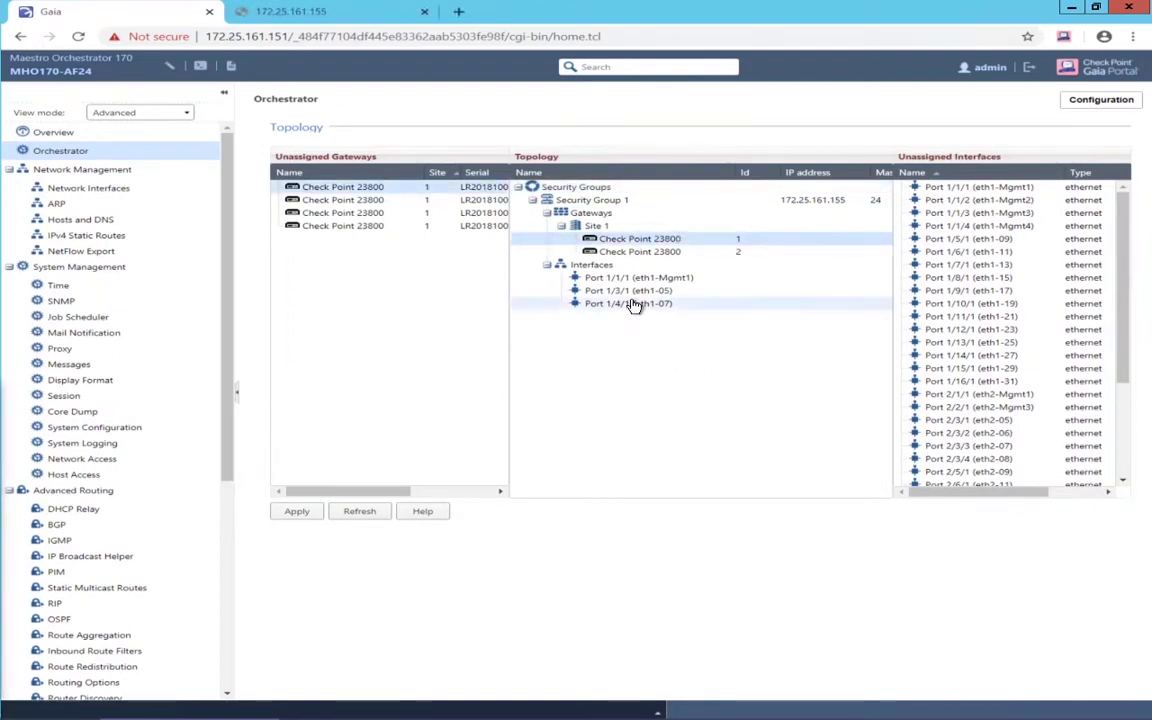
pyautogui.moveTo(632, 243)
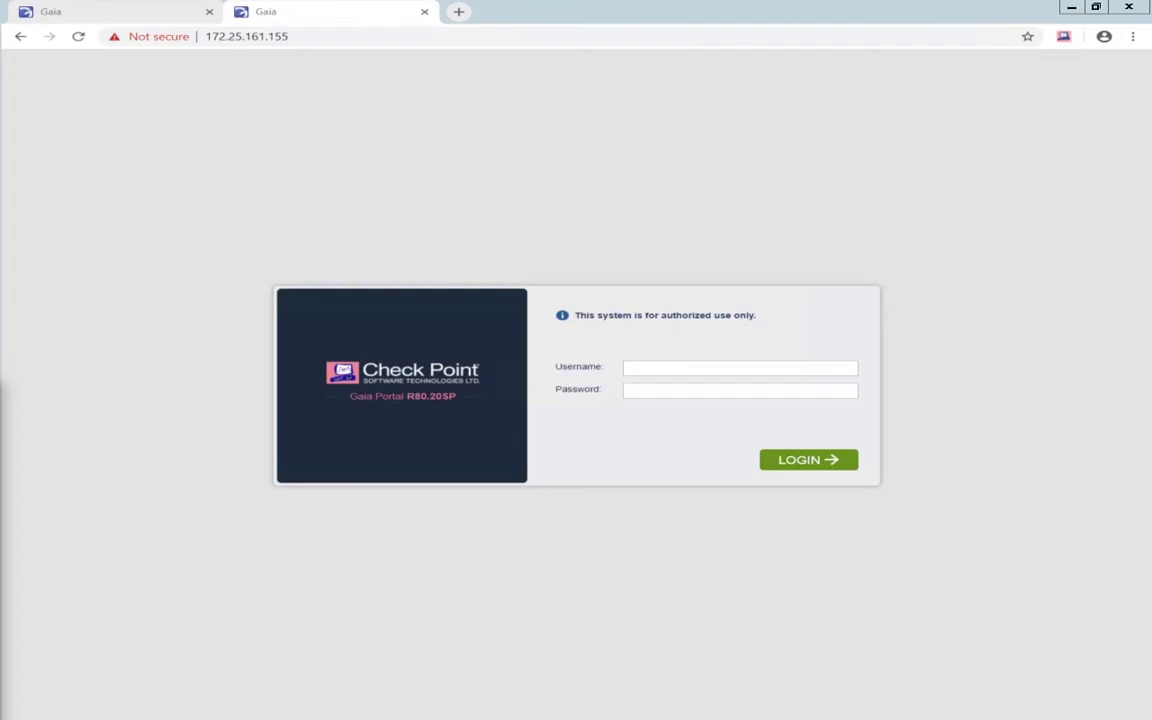
# Log in to SecGroup-ch01-01's Gaia Portal as admin with the account password.
pyautogui.click(674, 406)
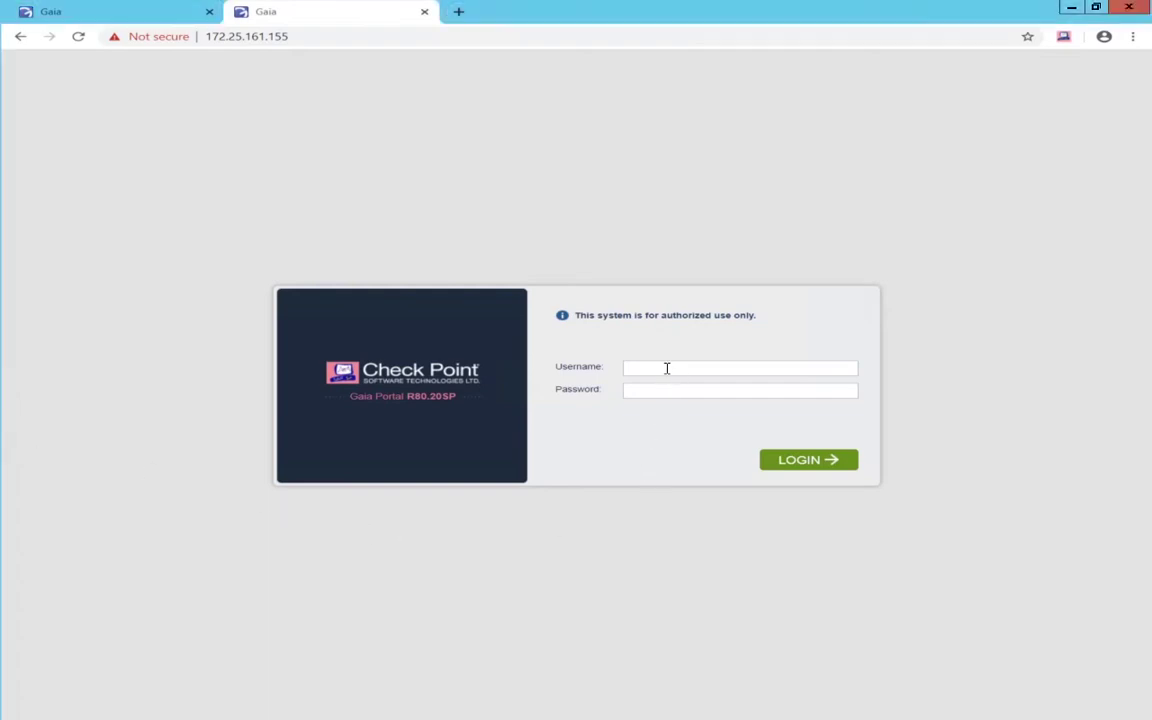
pyautogui.press('Tab')
pyautogui.press('Return')
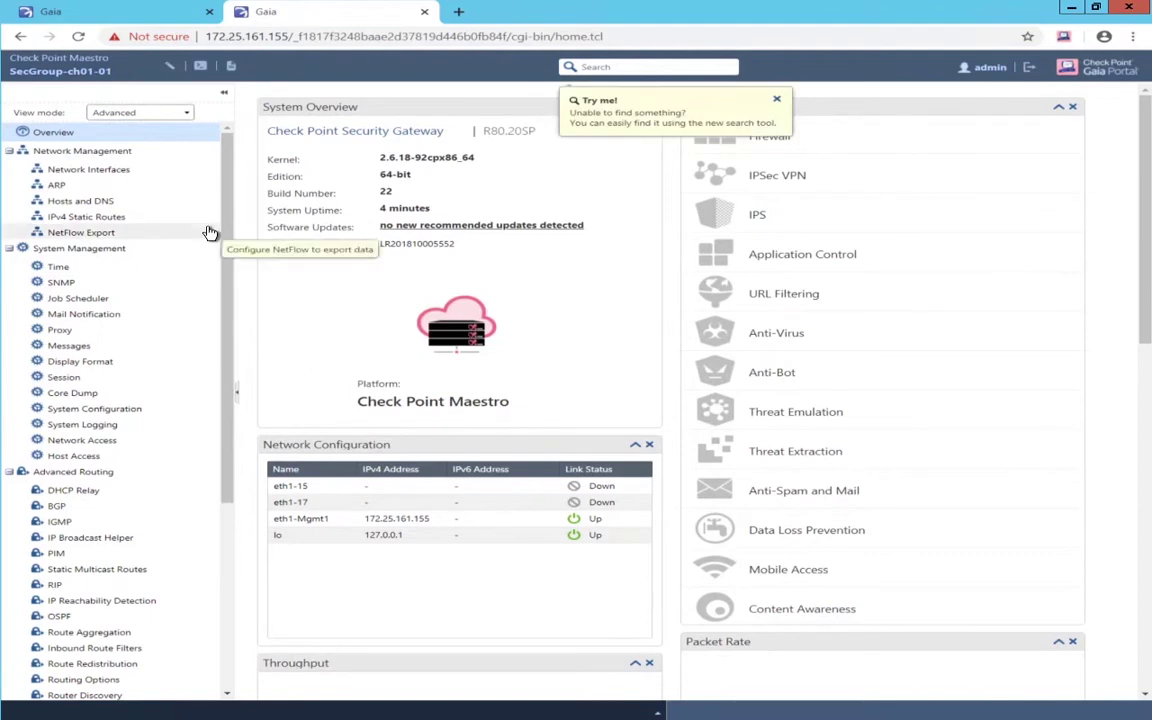
# Give interface eth1-15 IPv4 address 192.168.230.1 with subnet mask 255.255.255.0.
pyautogui.click(78, 172)
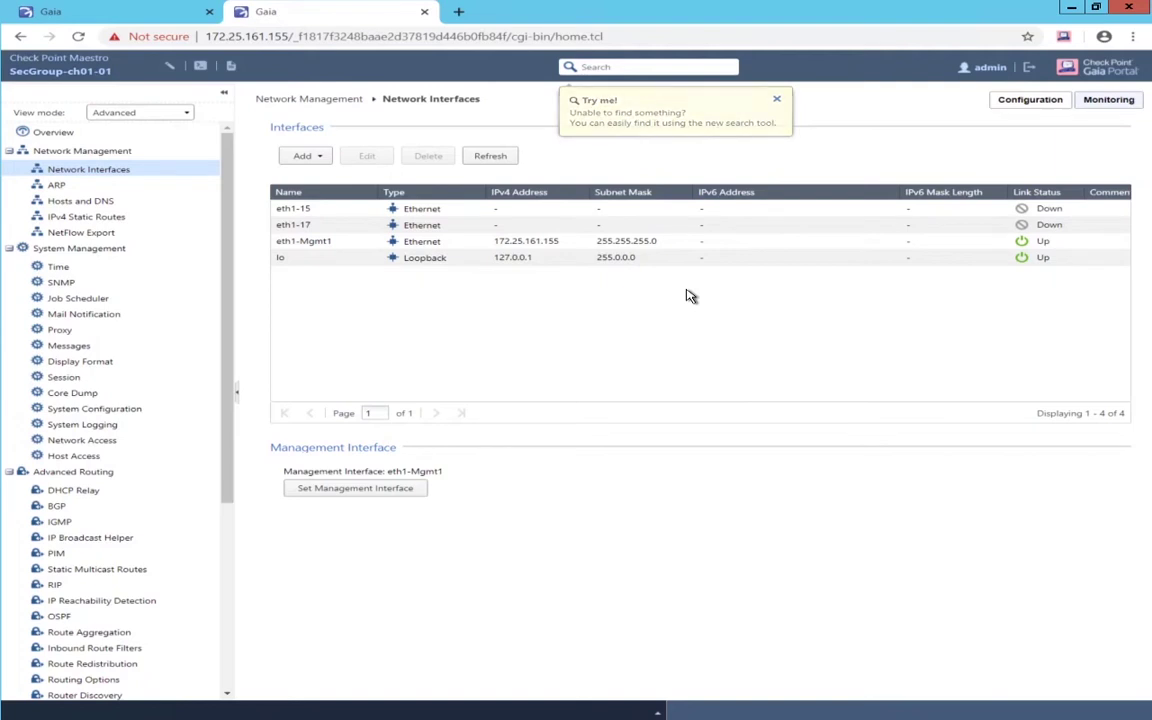
pyautogui.click(310, 214)
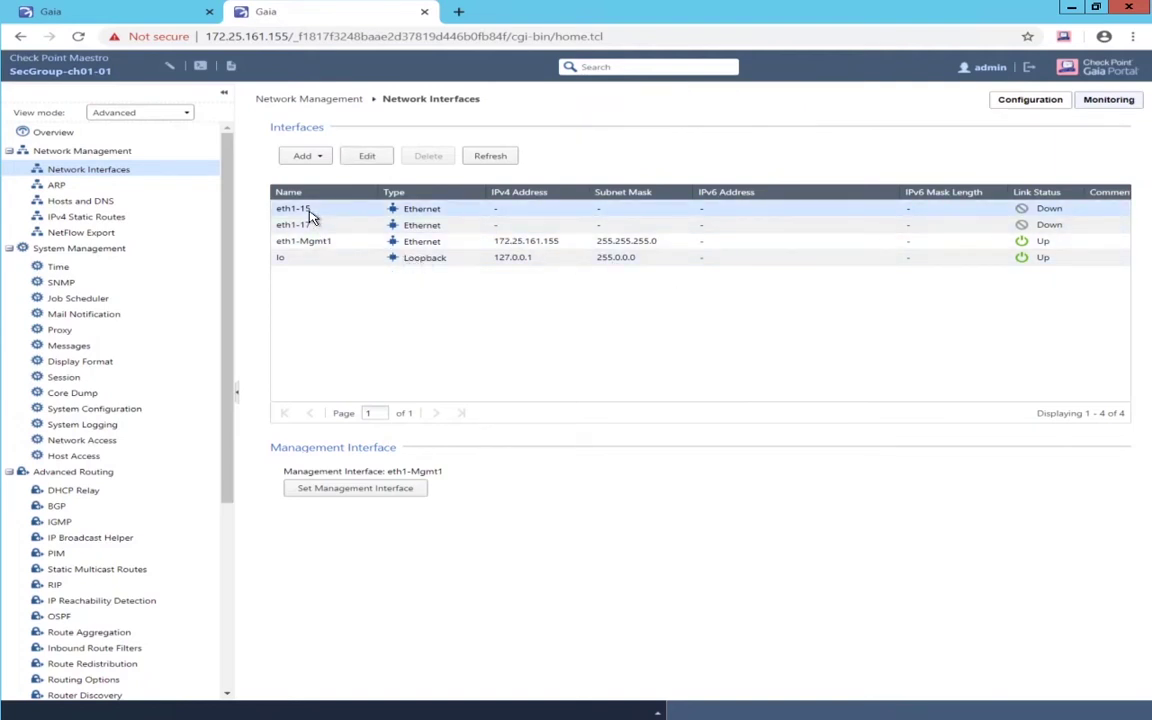
pyautogui.doubleClick(310, 214)
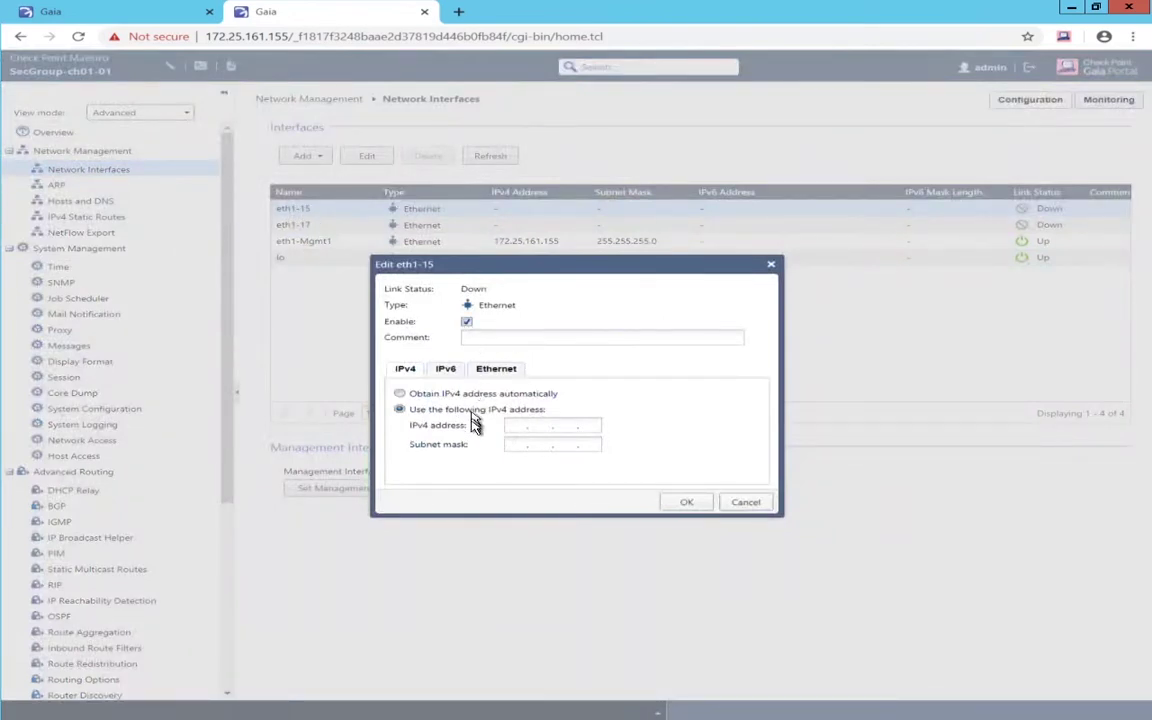
pyautogui.click(509, 425)
pyautogui.write('10168.230.1')
pyautogui.press('Tab')
pyautogui.write('255 . 255 . 2')
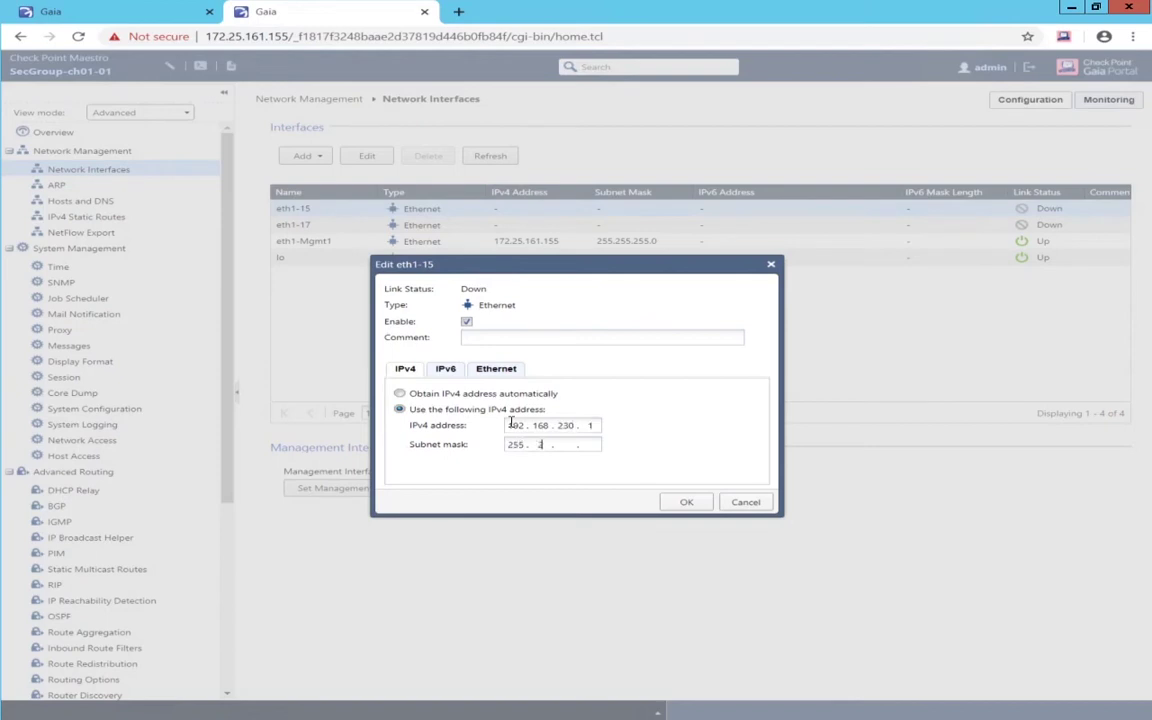
pyautogui.write('55 . 0')
pyautogui.click(681, 508)
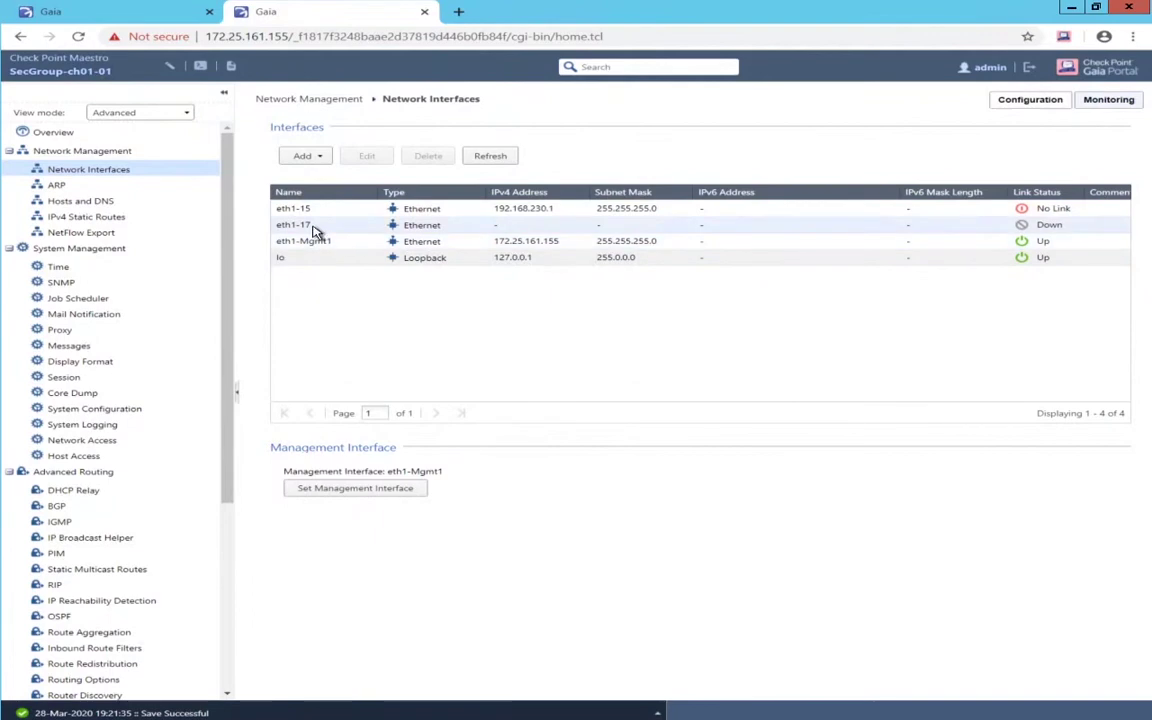
# Give interface eth1-17 IPv4 address 192.168.231.1 with subnet mask 255.255.255.0.
pyautogui.doubleClick(312, 227)
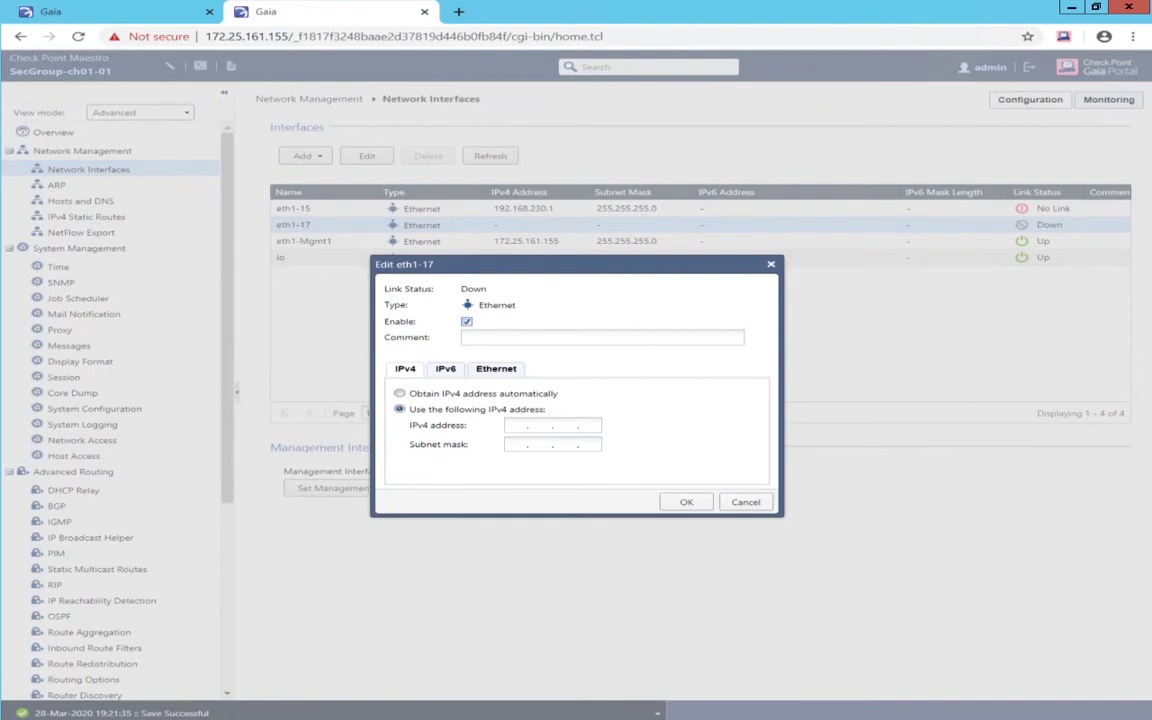
pyautogui.click(515, 426)
pyautogui.write('192 . 168 . 231 . 1')
pyautogui.click(515, 444)
pyautogui.write('255 . 255 . 255 . 0')
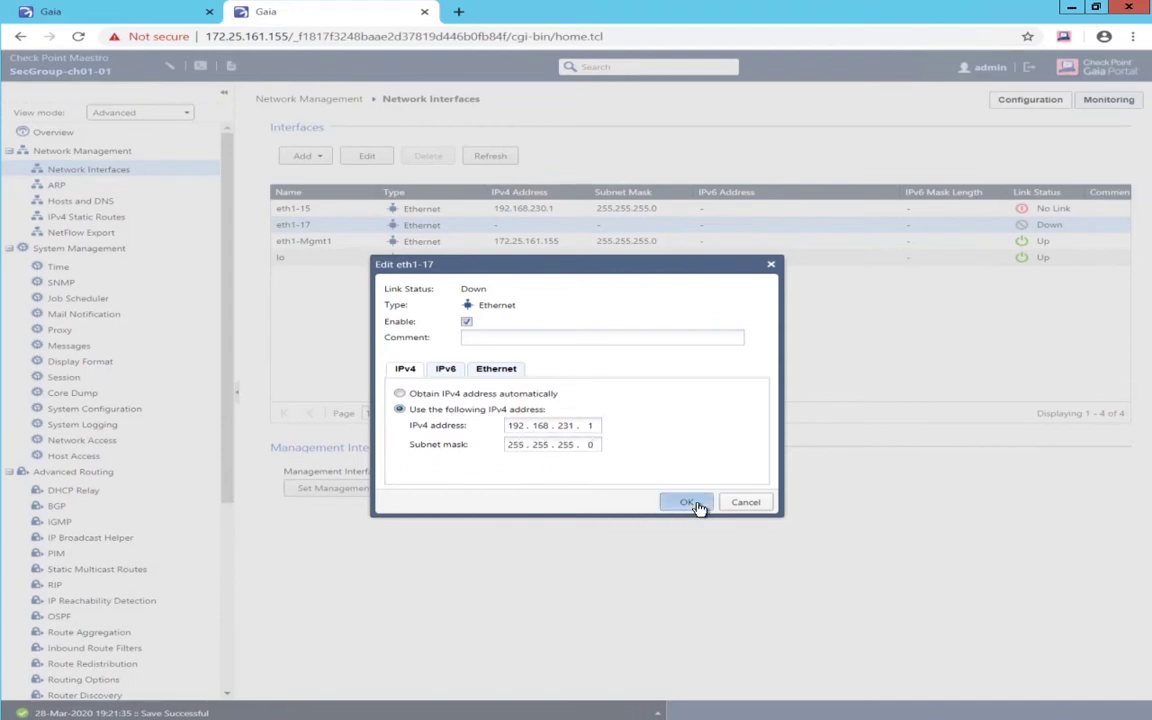
pyautogui.click(688, 502)
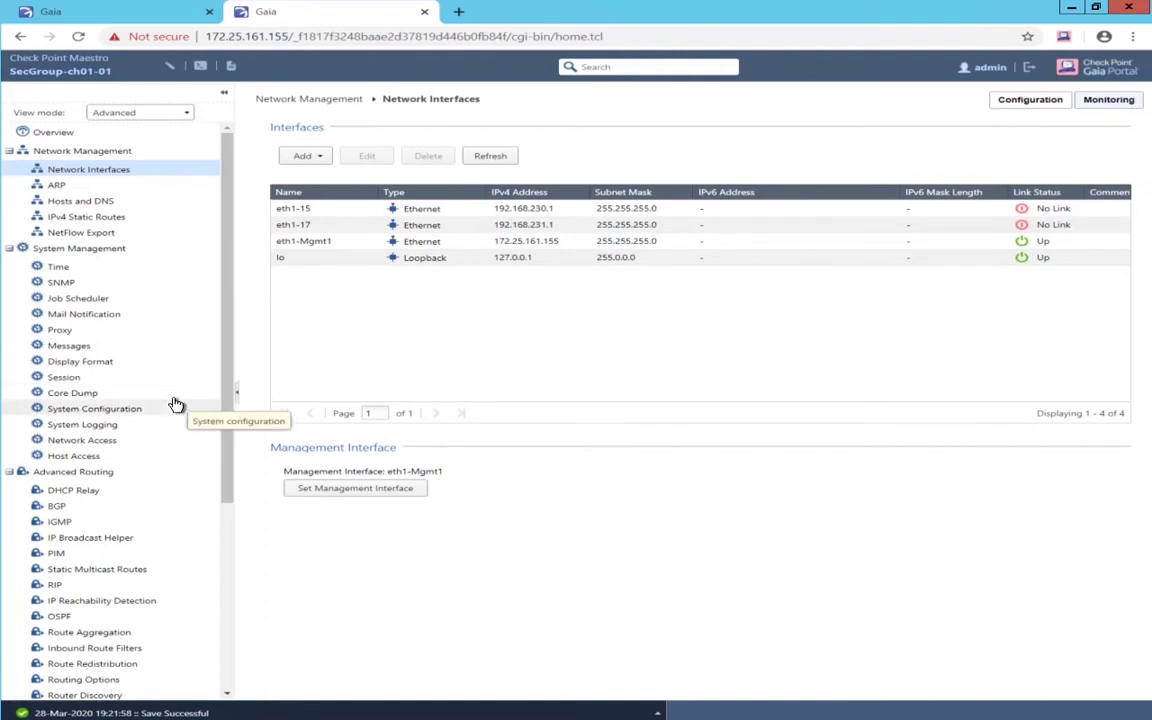
# Select the admin account in User Management > Users and view its settings without changes.
pyautogui.scroll(-4, 185, 416)
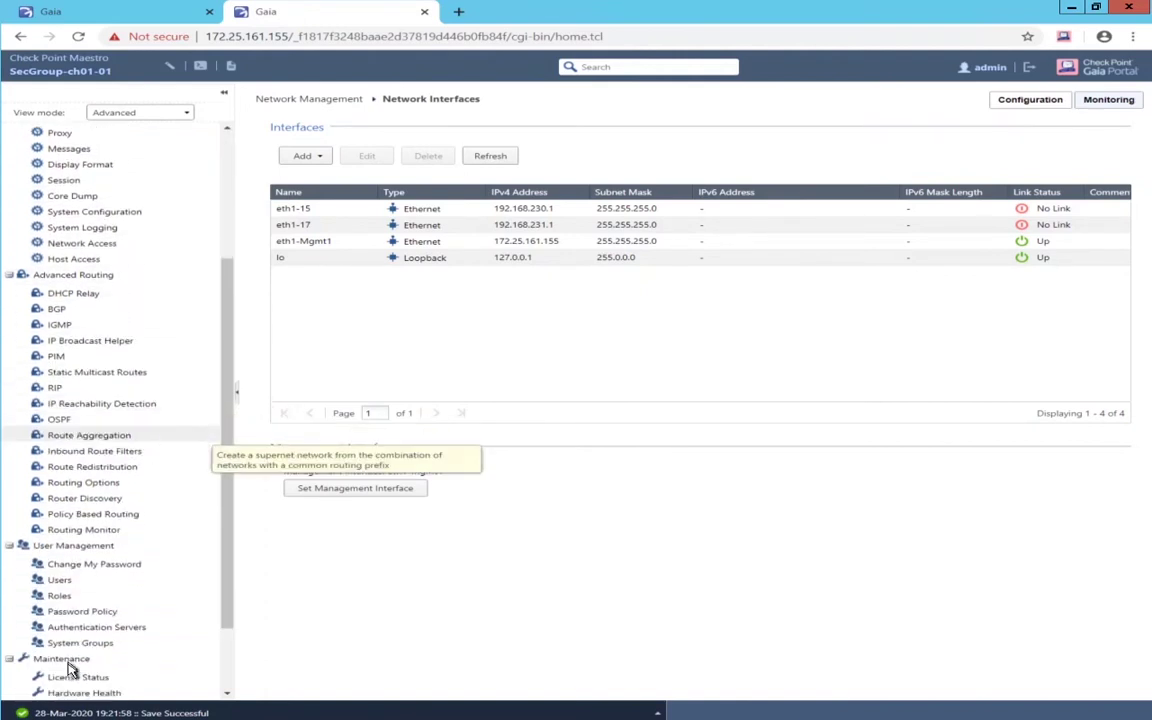
pyautogui.click(58, 581)
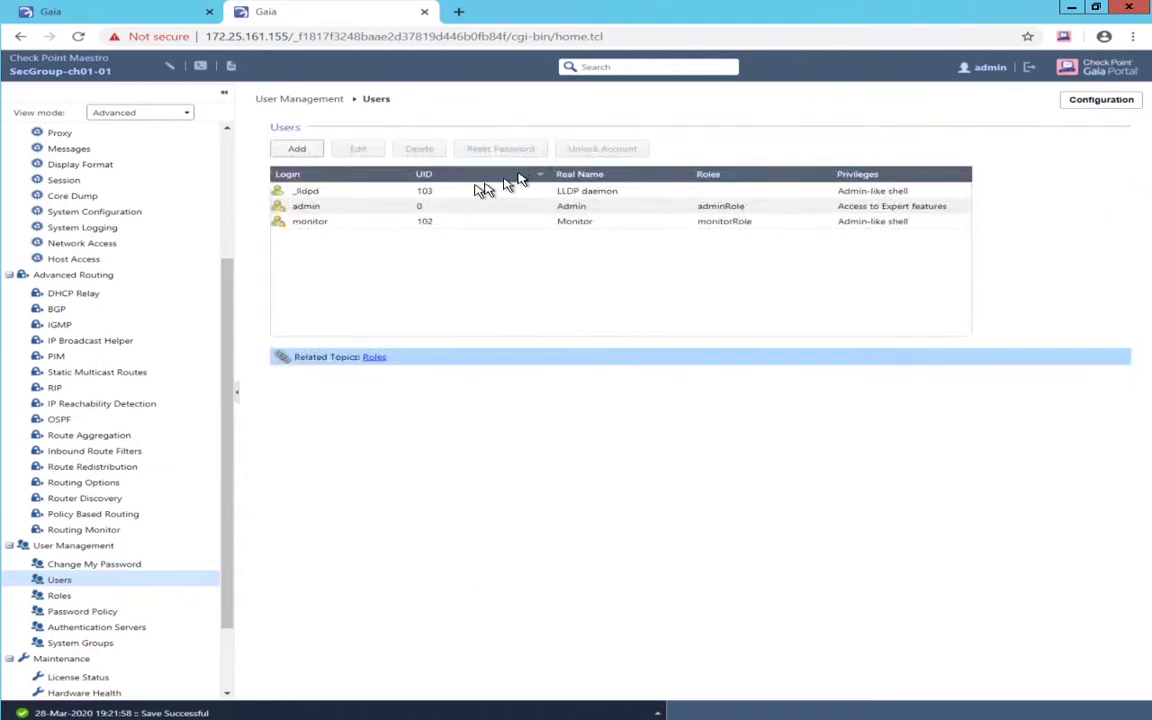
pyautogui.click(312, 207)
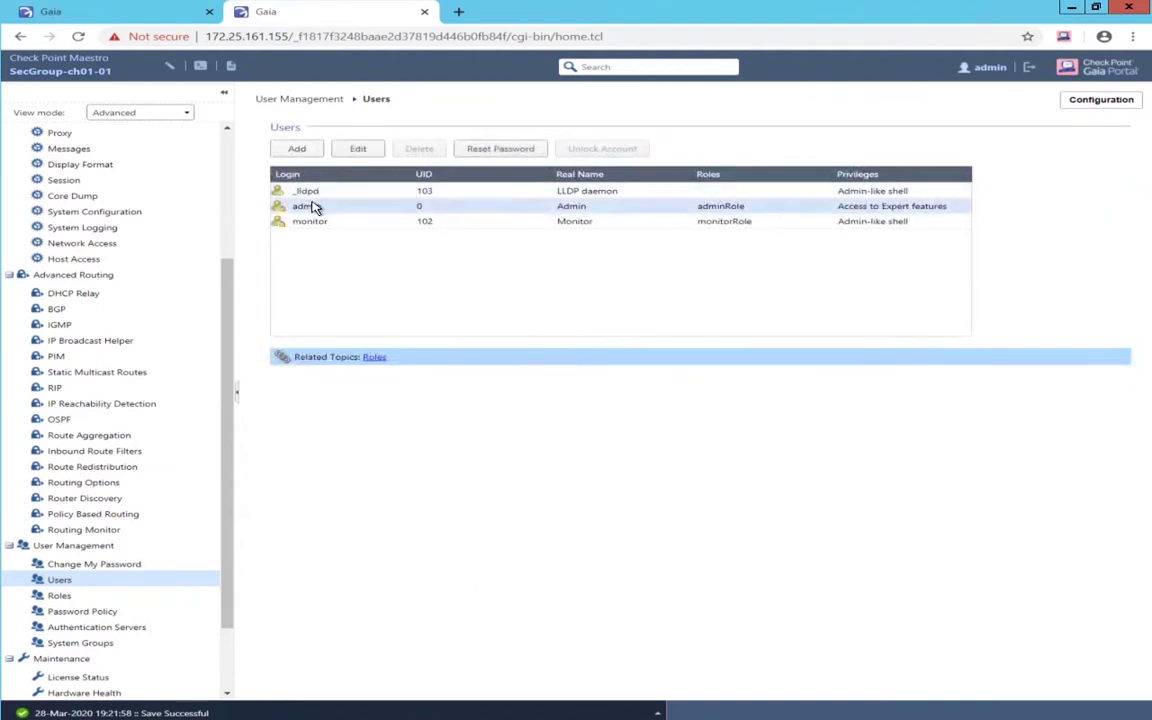
pyautogui.click(362, 150)
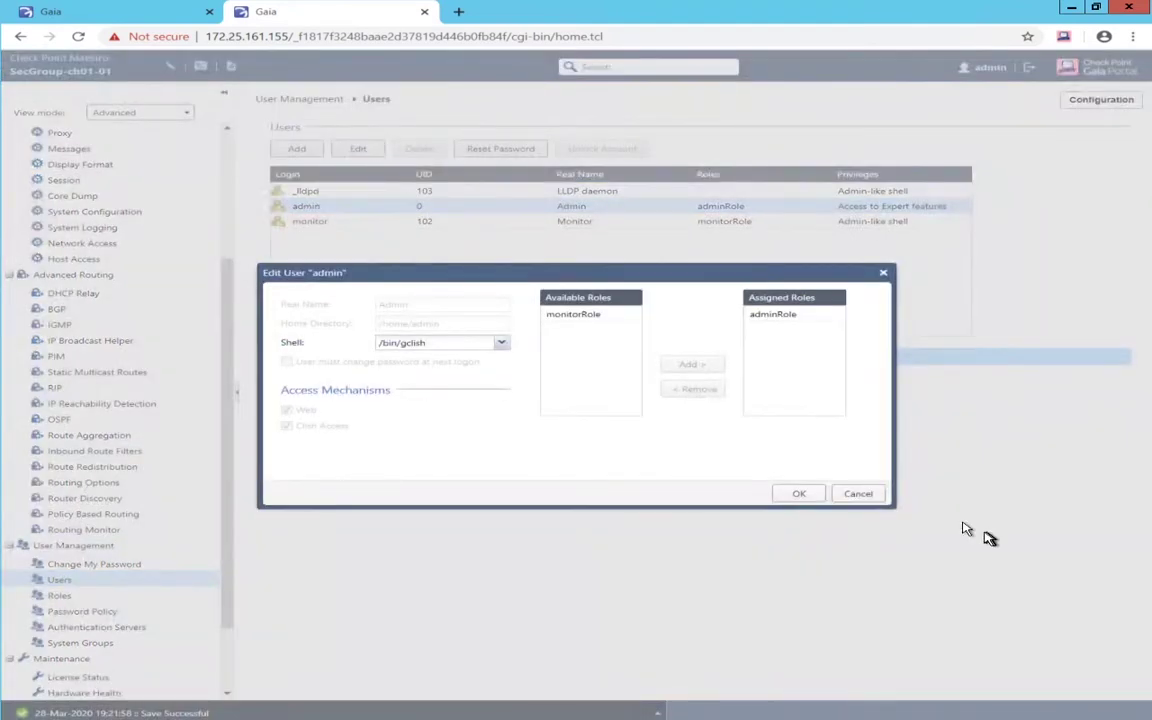
pyautogui.click(846, 500)
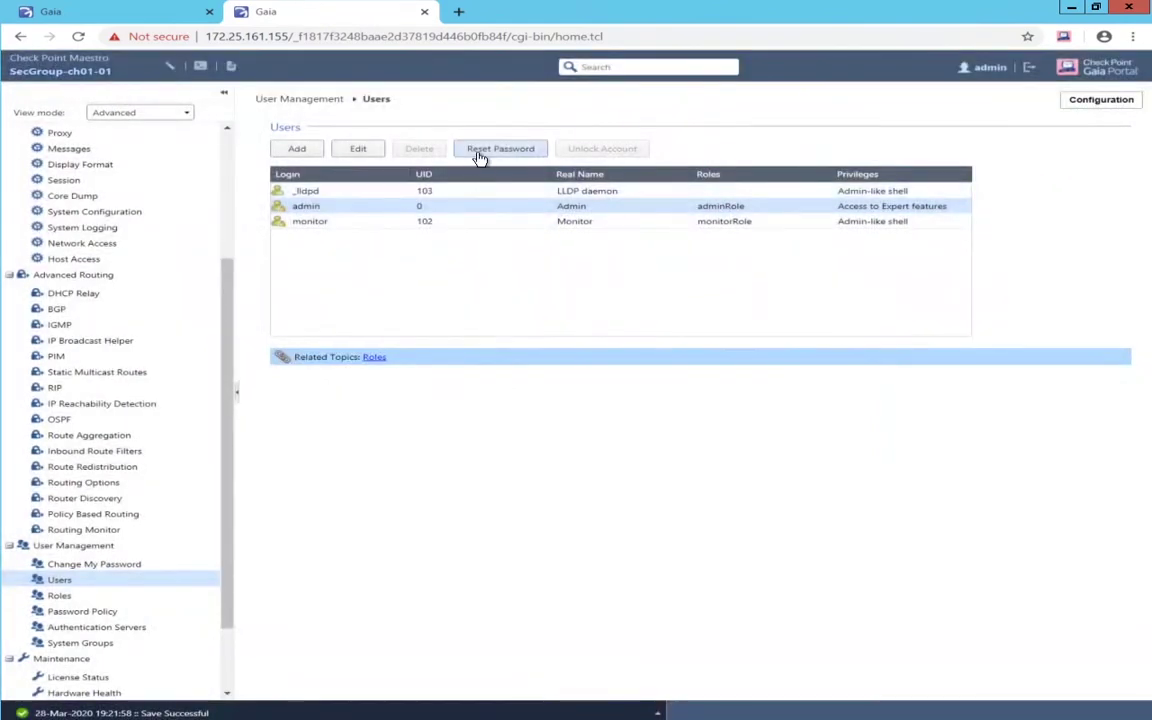
# Reset the admin user's password, entering and confirming the new password.
pyautogui.click(478, 152)
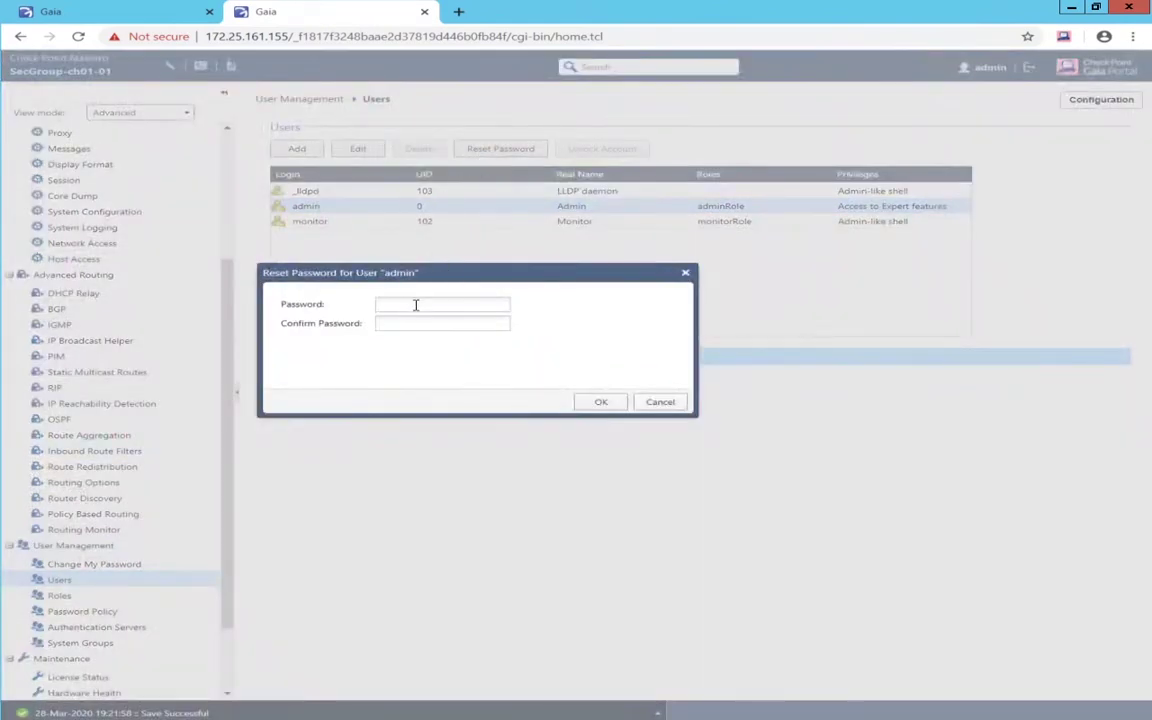
pyautogui.write('••••••')
pyautogui.press('Tab')
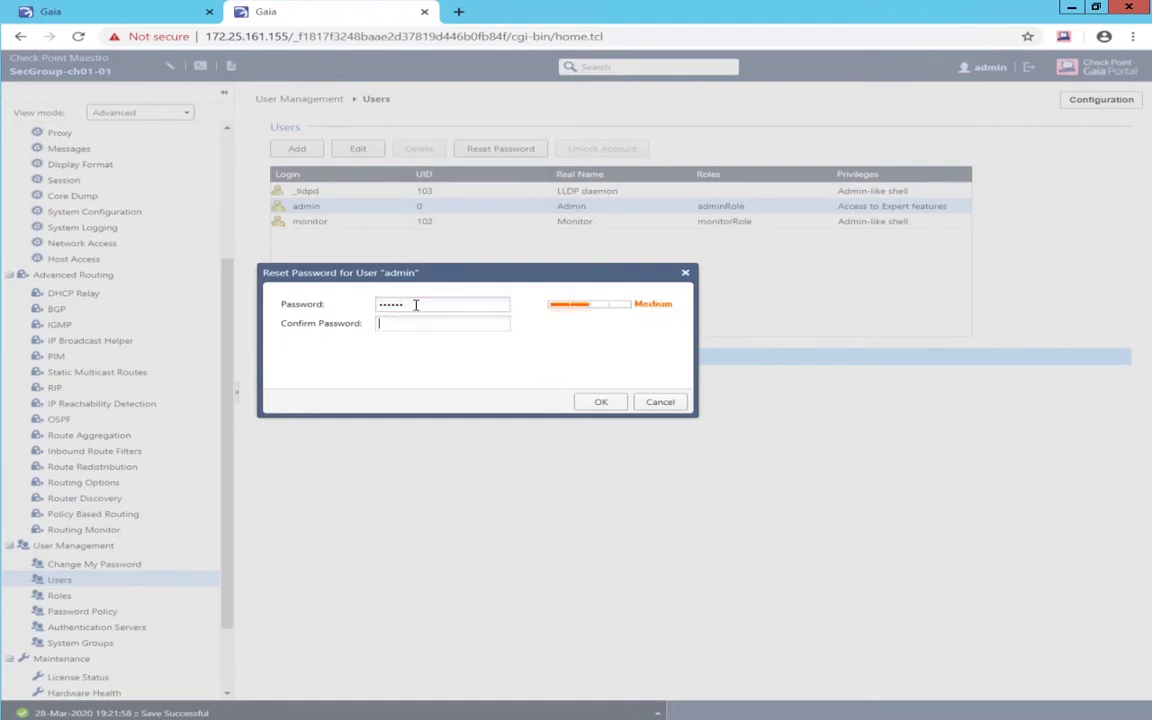
pyautogui.write('••••••')
pyautogui.click(598, 404)
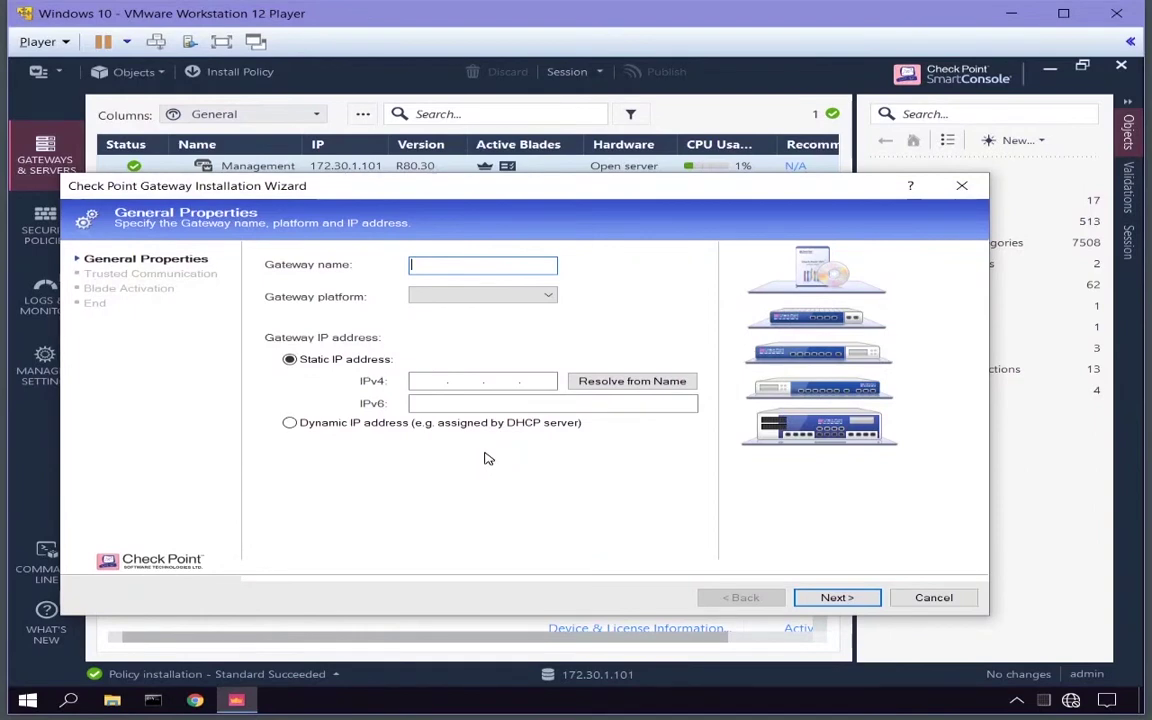
# Define gateway MaestroSG on the Maestro platform with IPv4 address 172.30.1.1.
pyautogui.write('MaestroSG')
pyautogui.click(506, 296)
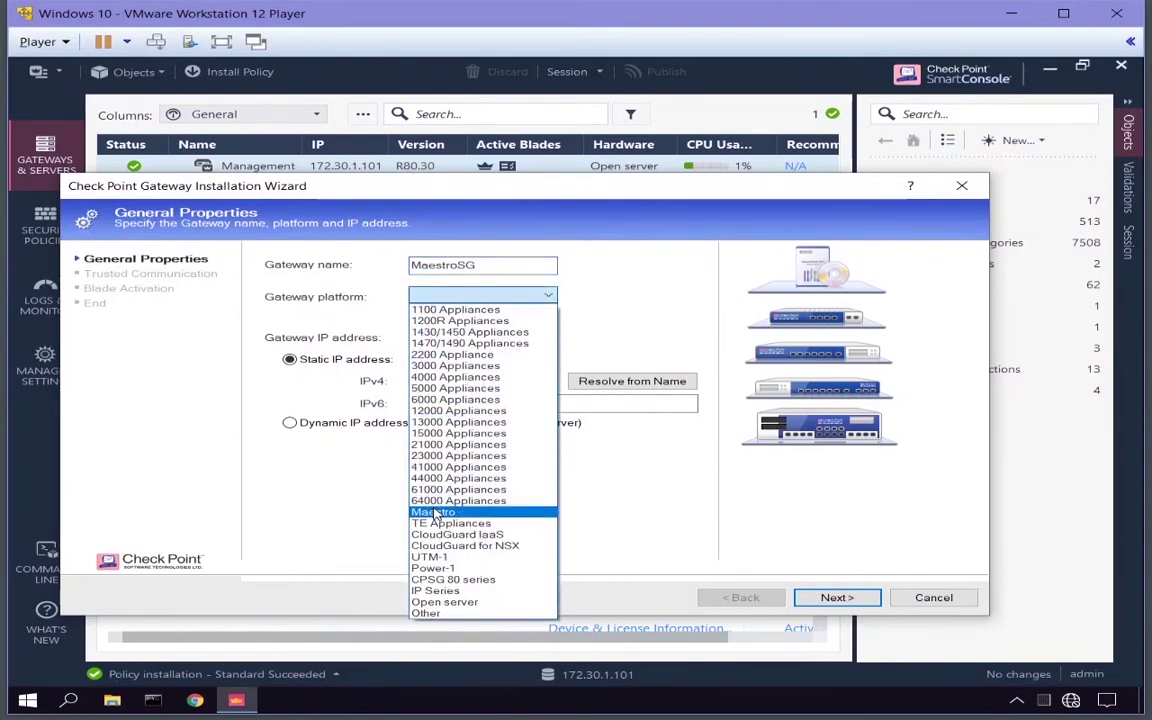
pyautogui.click(440, 511)
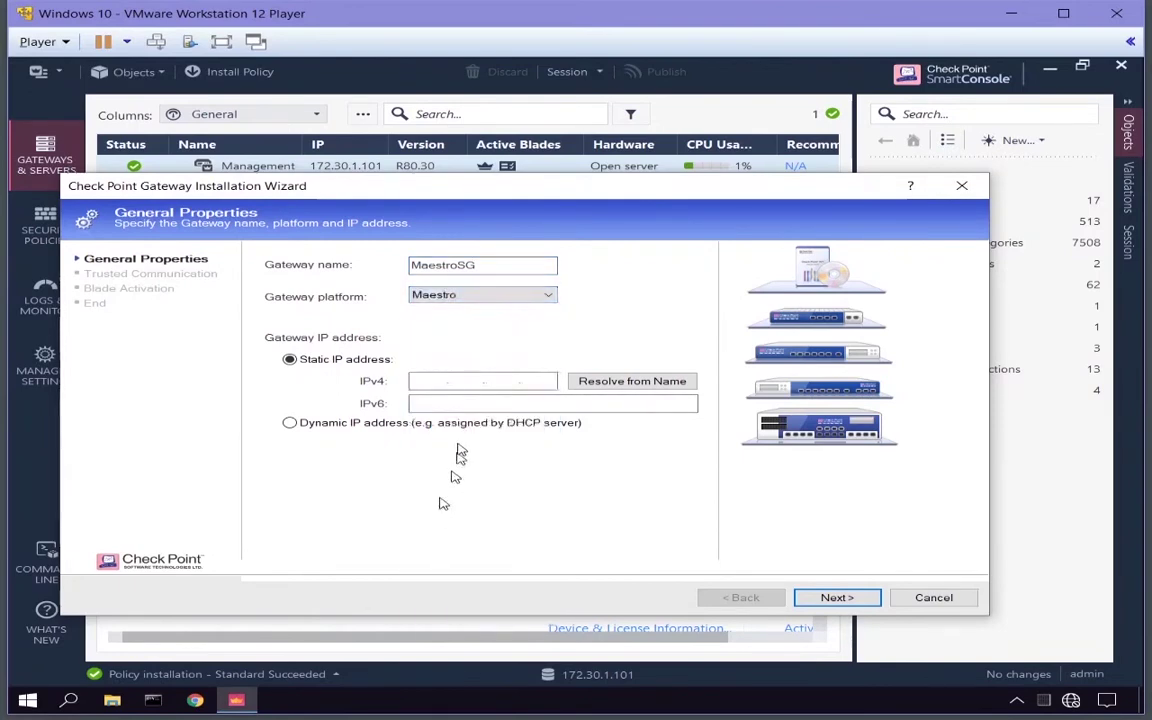
pyautogui.click(440, 376)
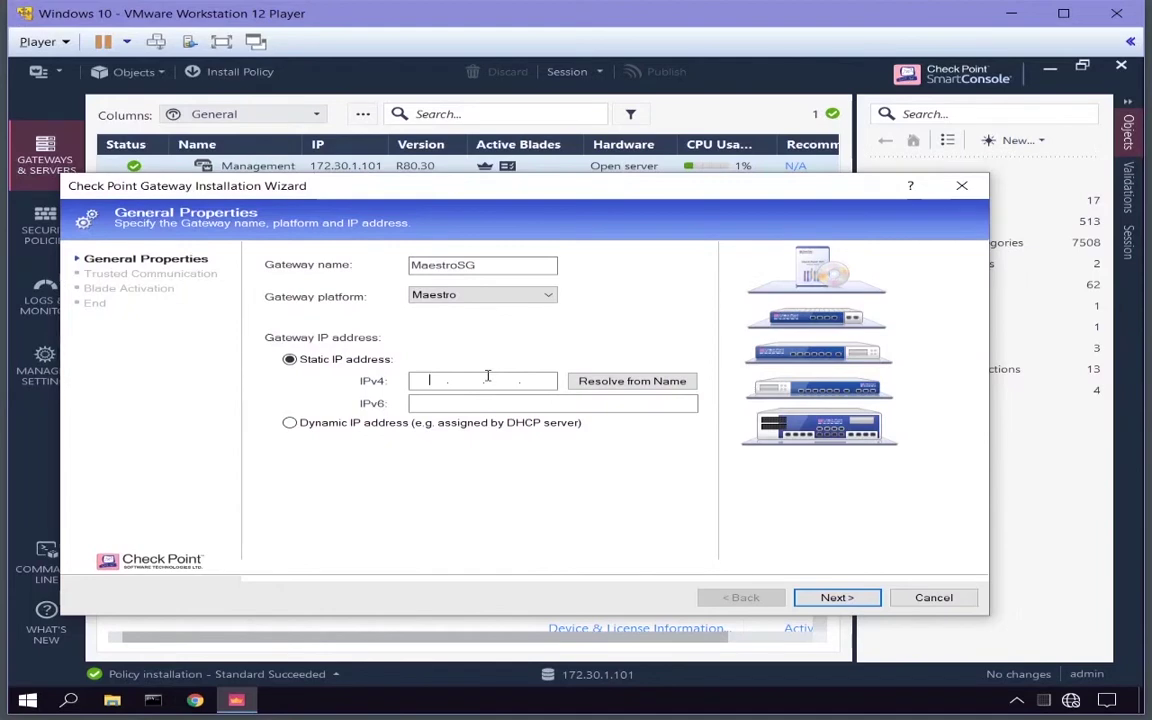
pyautogui.write('172.30.1.1')
pyautogui.click(822, 598)
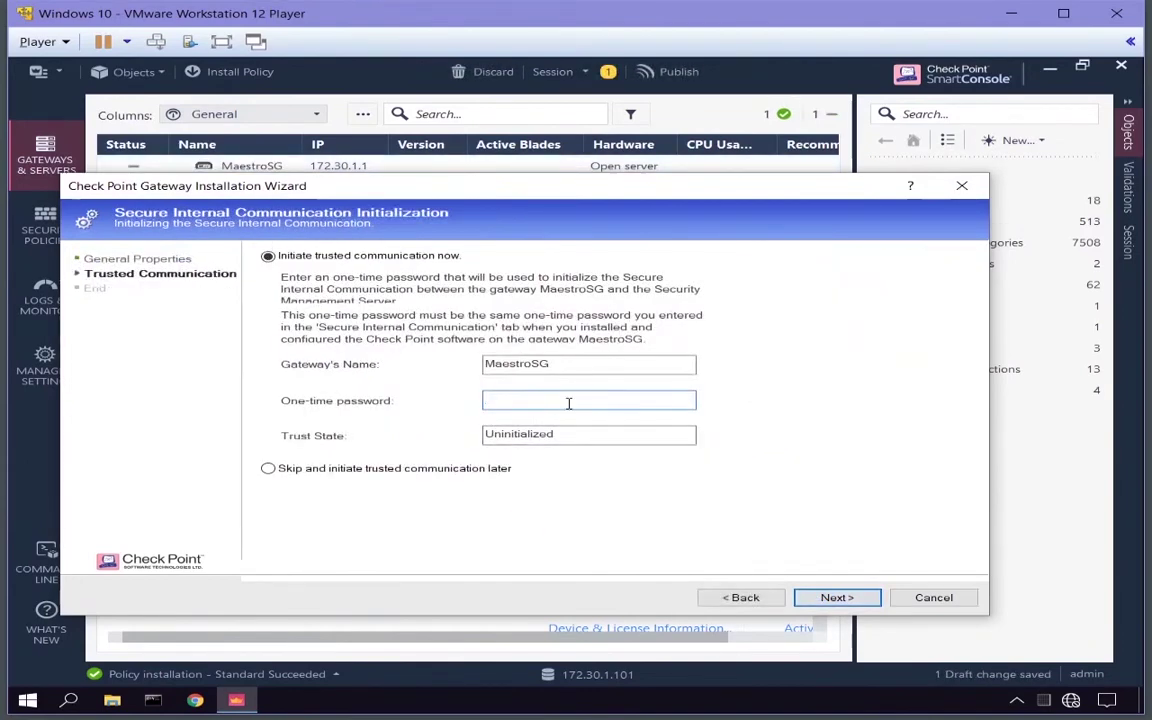
# Establish SIC trust with MaestroSG using the one-time password and finish the wizard.
pyautogui.click(835, 600)
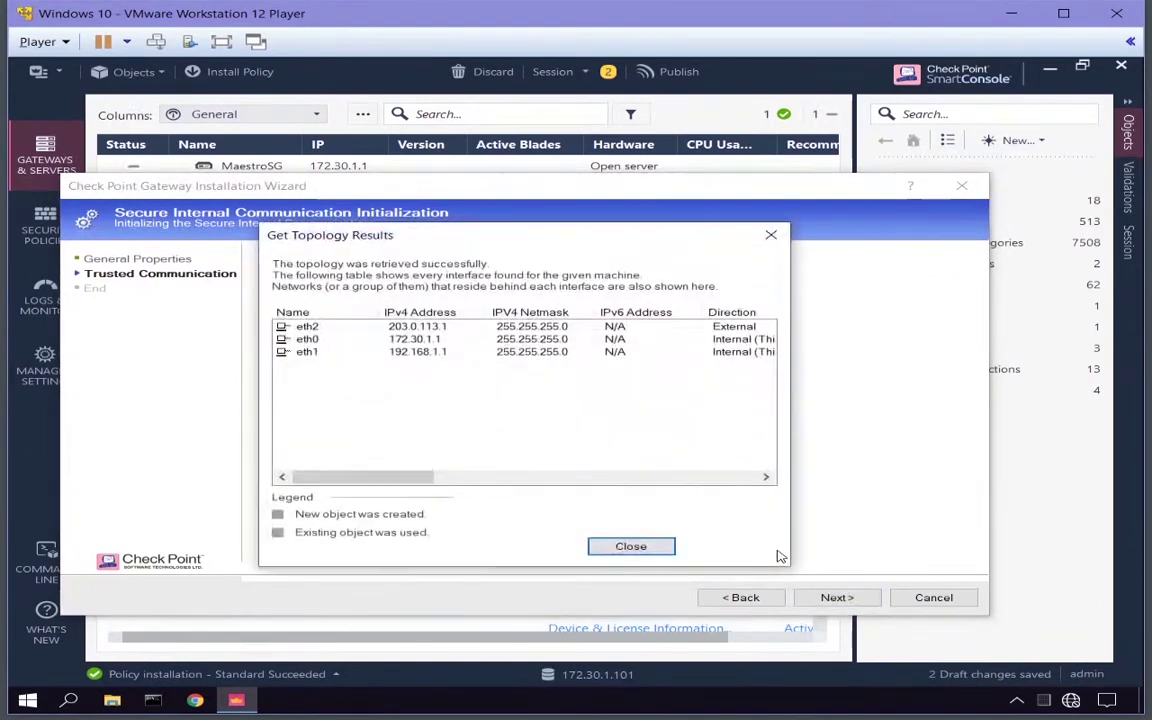
pyautogui.click(645, 550)
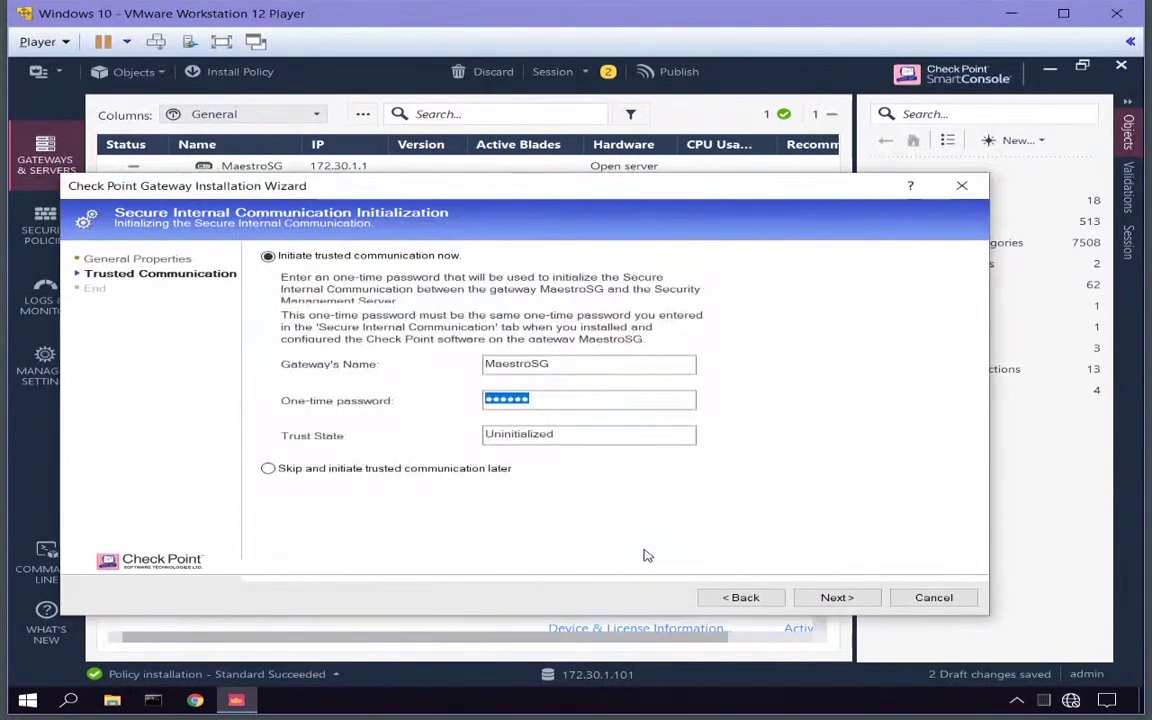
pyautogui.click(836, 599)
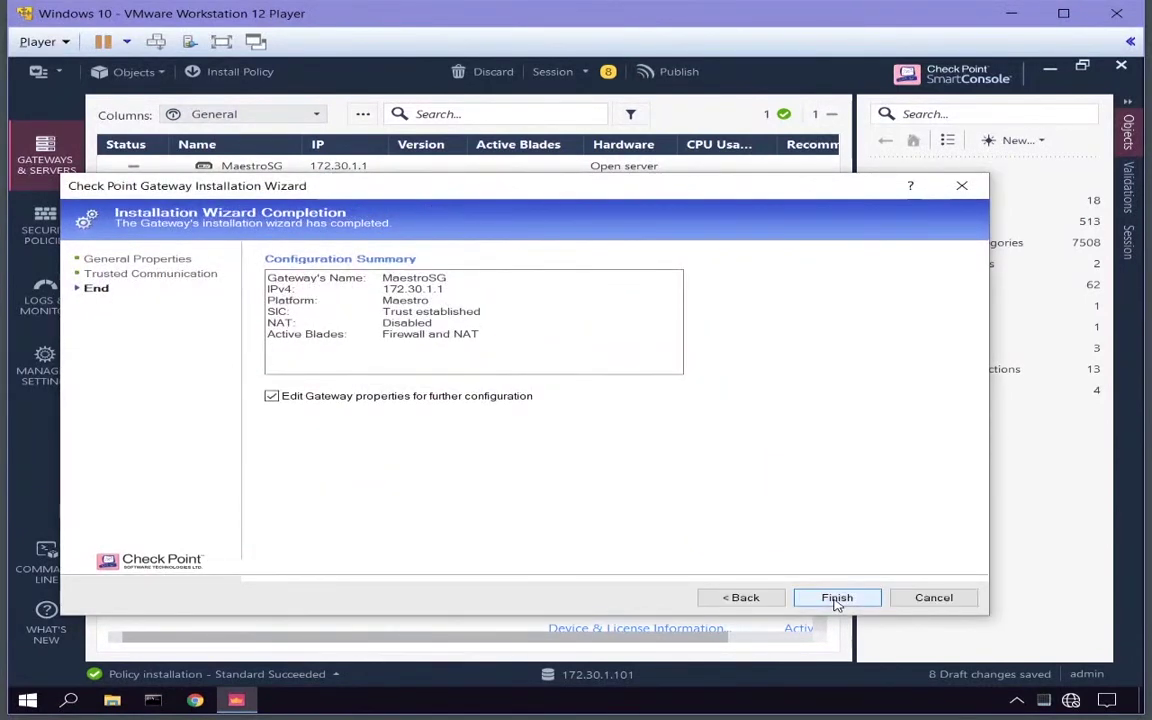
pyautogui.click(836, 599)
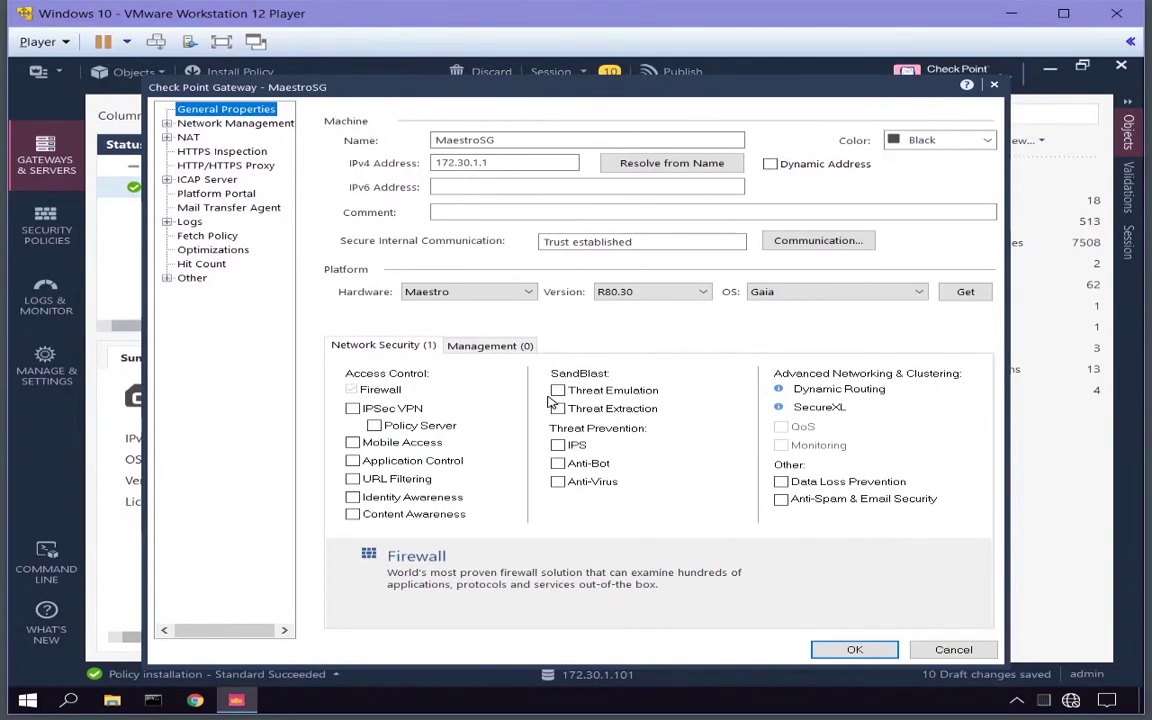
# Accept the MaestroSG properties: trust established, Maestro hardware, R80.30 on Gaia, Firewall blade only.
pyautogui.moveTo(617, 368)
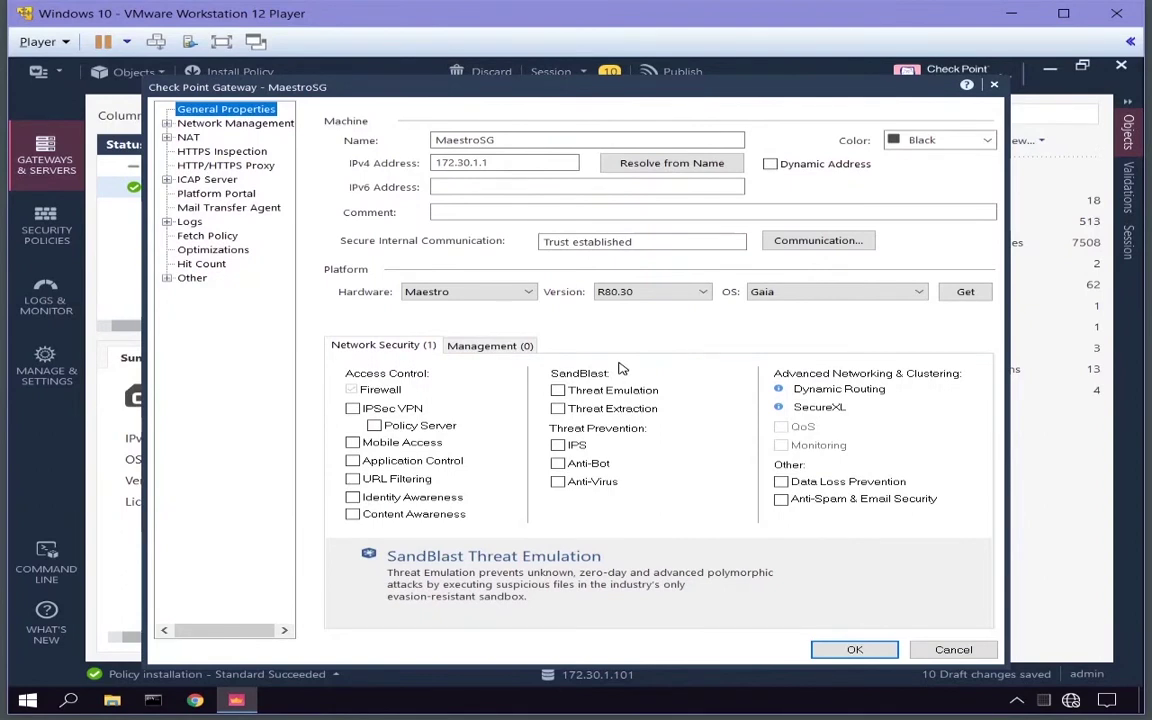
pyautogui.click(853, 650)
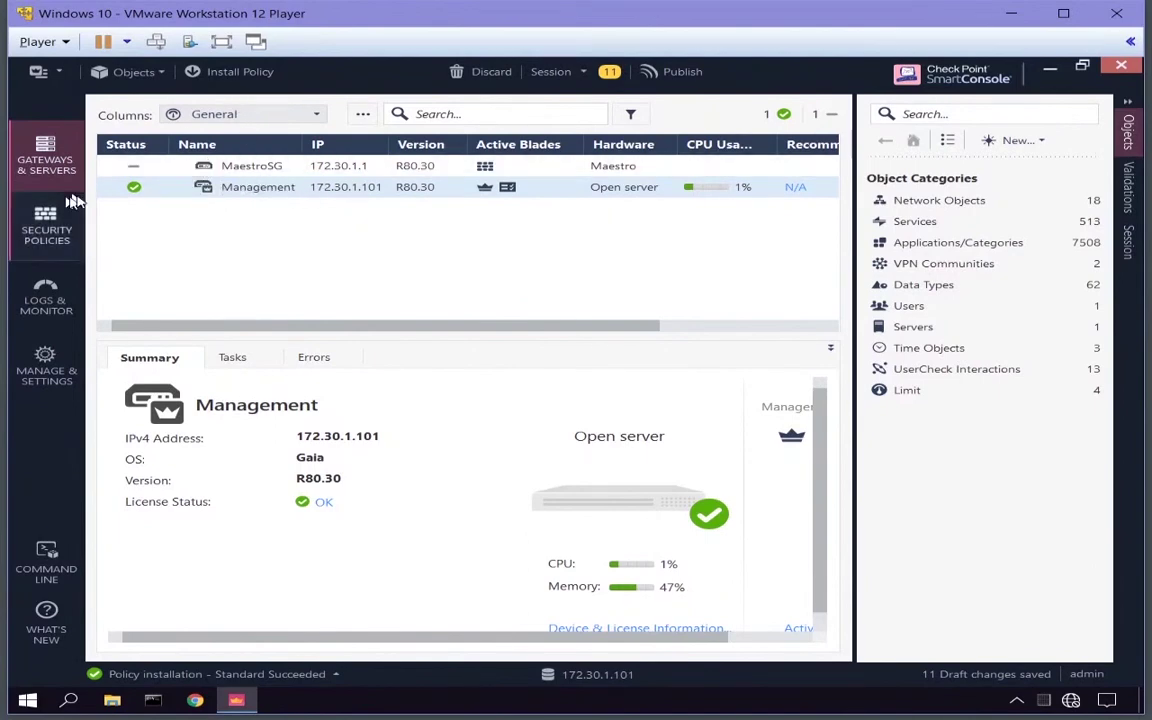
# From Security Policies, publish the pending session changes via Publish & Install.
pyautogui.click(47, 222)
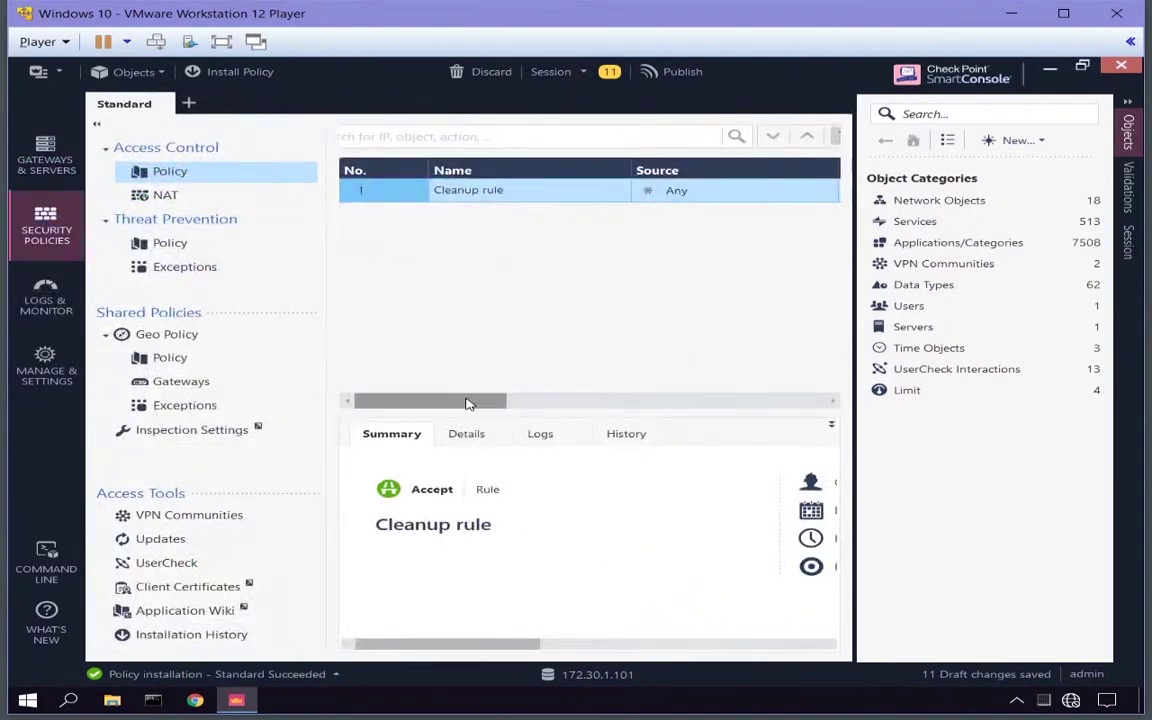
pyautogui.moveTo(467, 403); pyautogui.dragTo(370, 375)
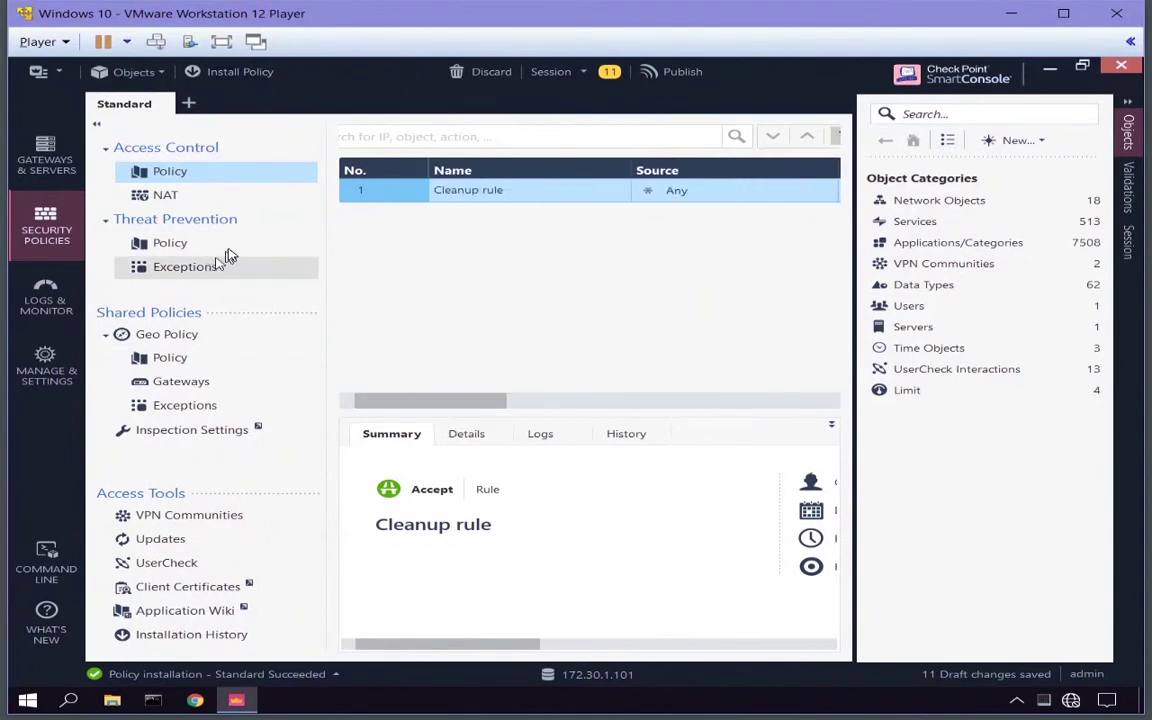
pyautogui.click(225, 75)
pyautogui.click(687, 487)
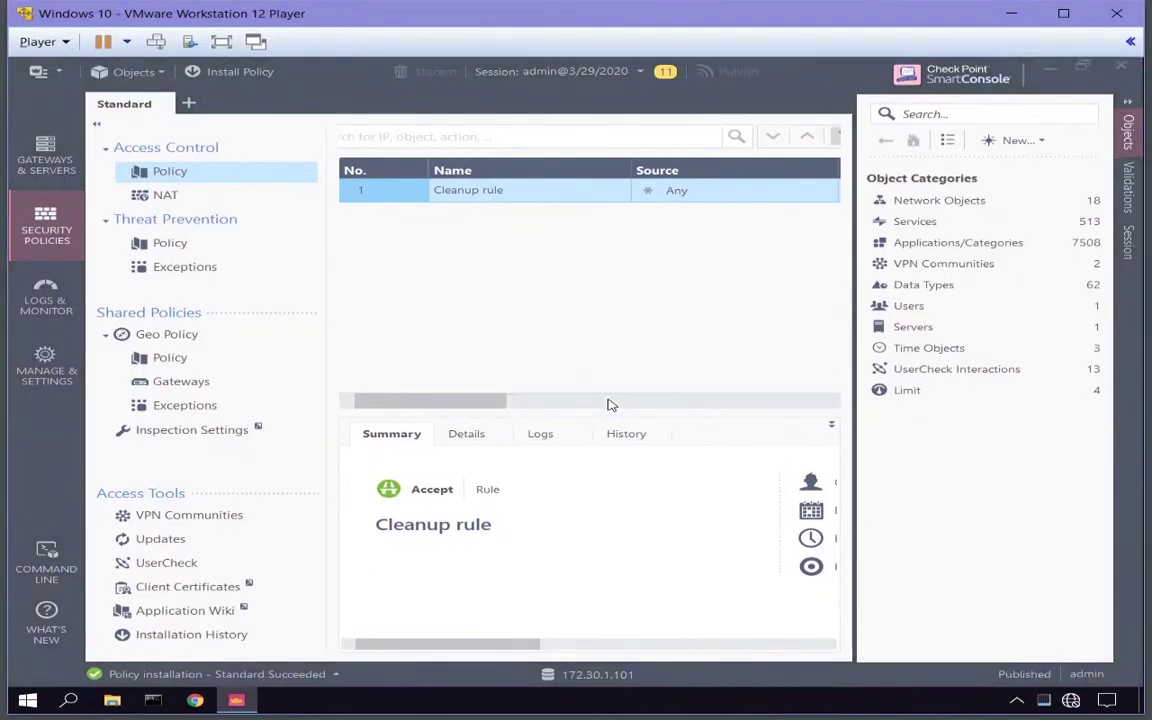
# Install the Standard policy on MaestroSG and dismiss the Recent Tasks list.
pyautogui.hotkey('ctrl', 'shift', 'Return')
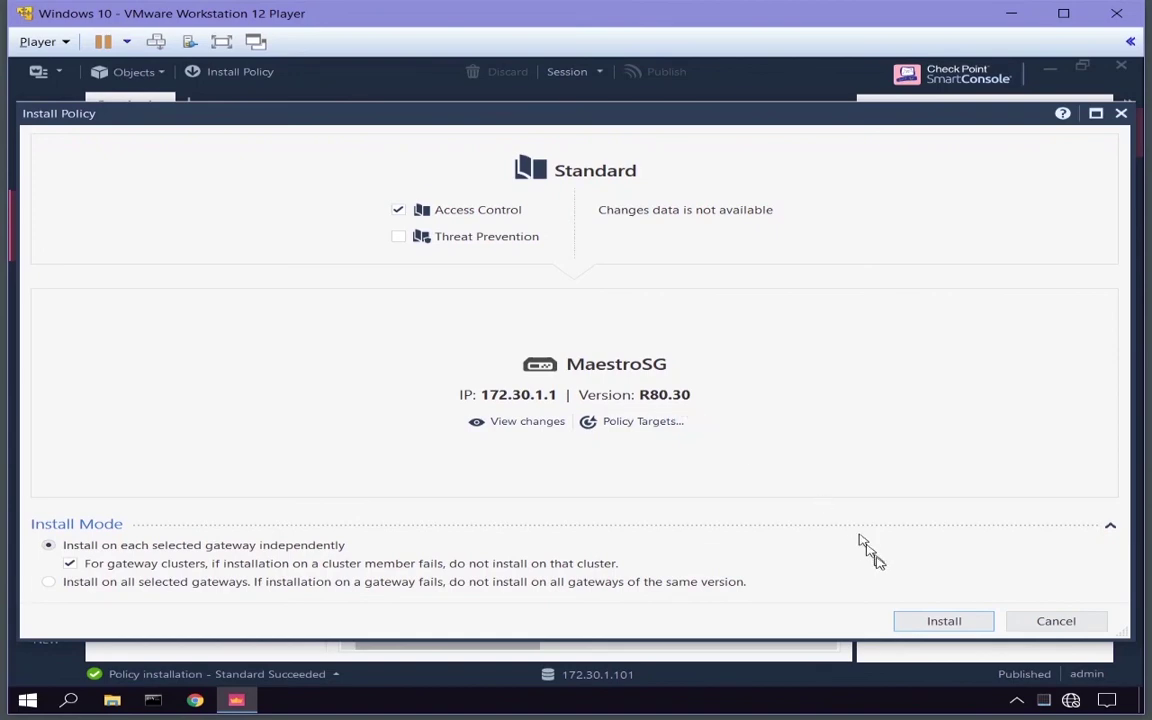
pyautogui.click(932, 624)
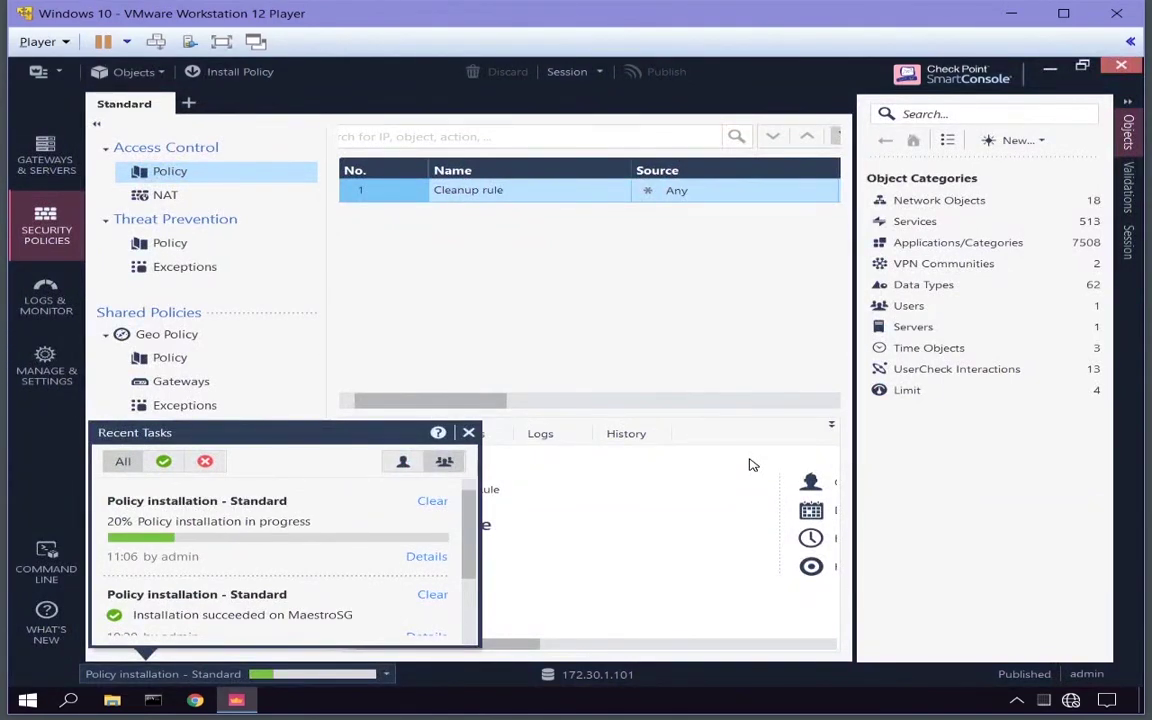
pyautogui.click(752, 464)
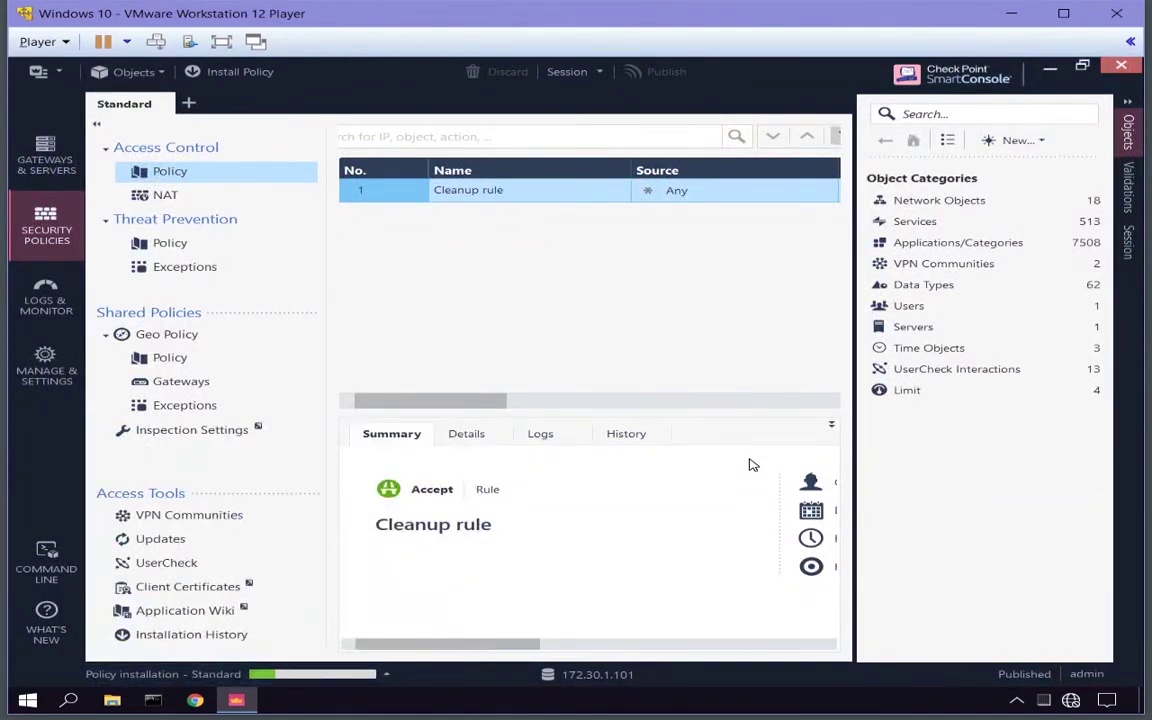